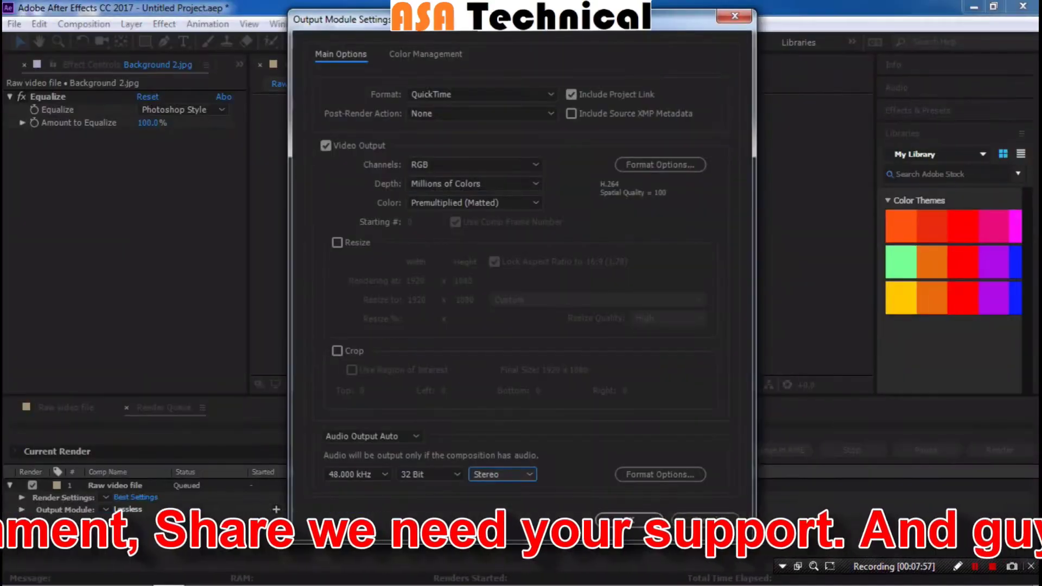
# Review the finished keyed composition by scrubbing the timeline and switching Keylight back to Final Result.
pyautogui.click(431, 475)
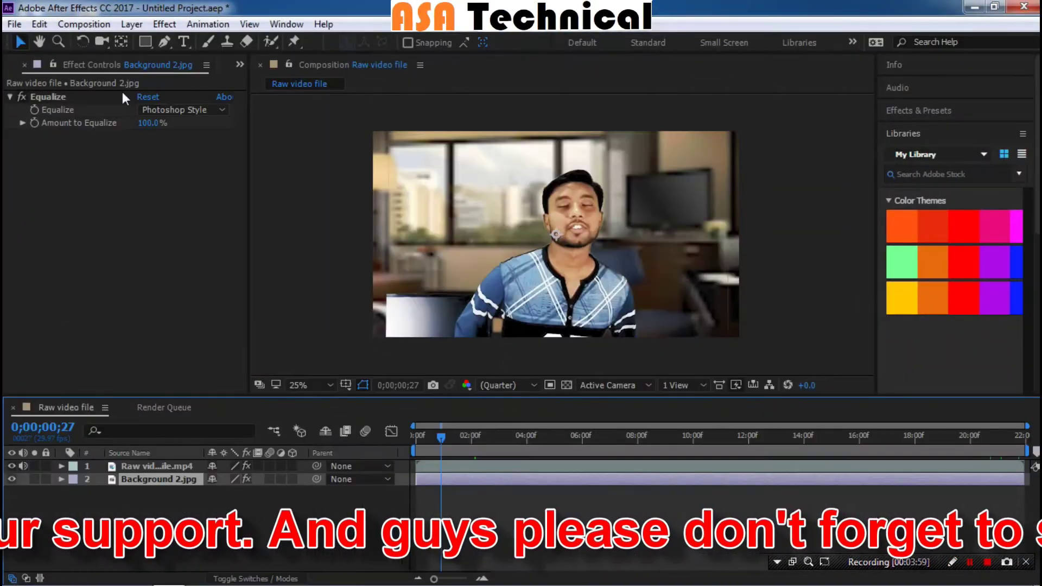
pyautogui.click(522, 226)
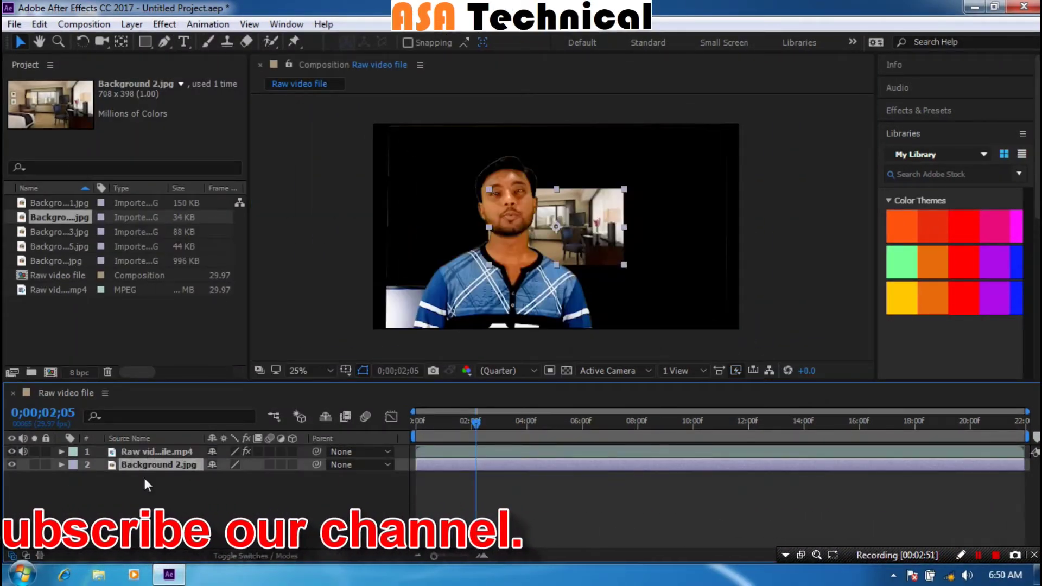
pyautogui.moveTo(901, 422); pyautogui.dragTo(924, 421)
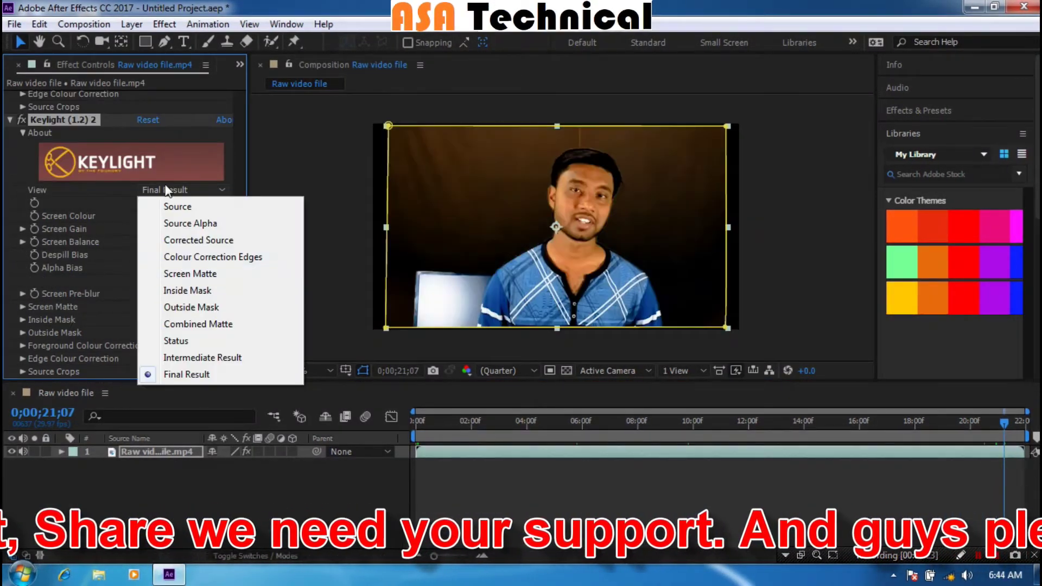
pyautogui.click(201, 374)
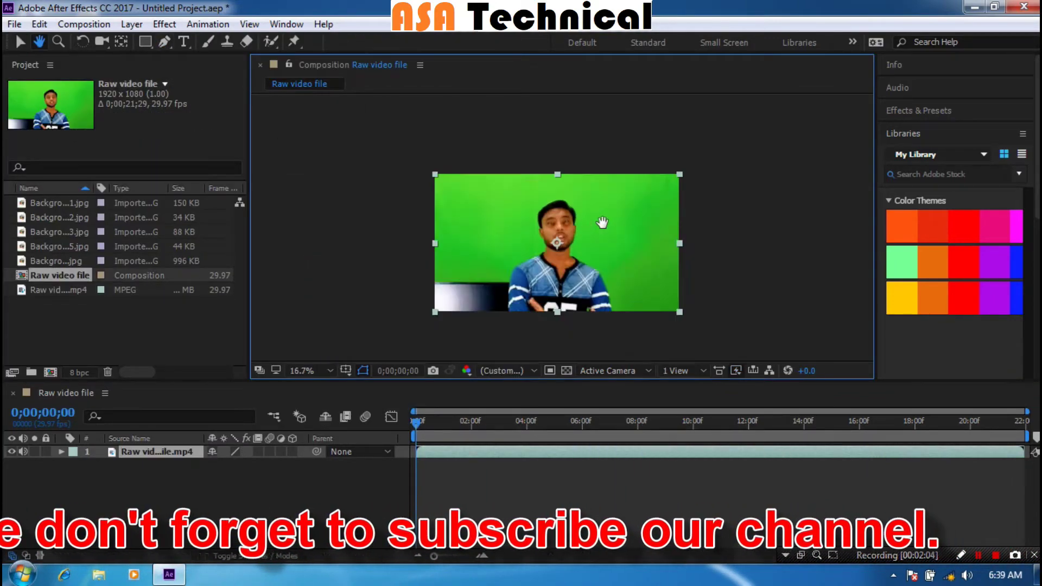
pyautogui.scroll(3, 574, 209)
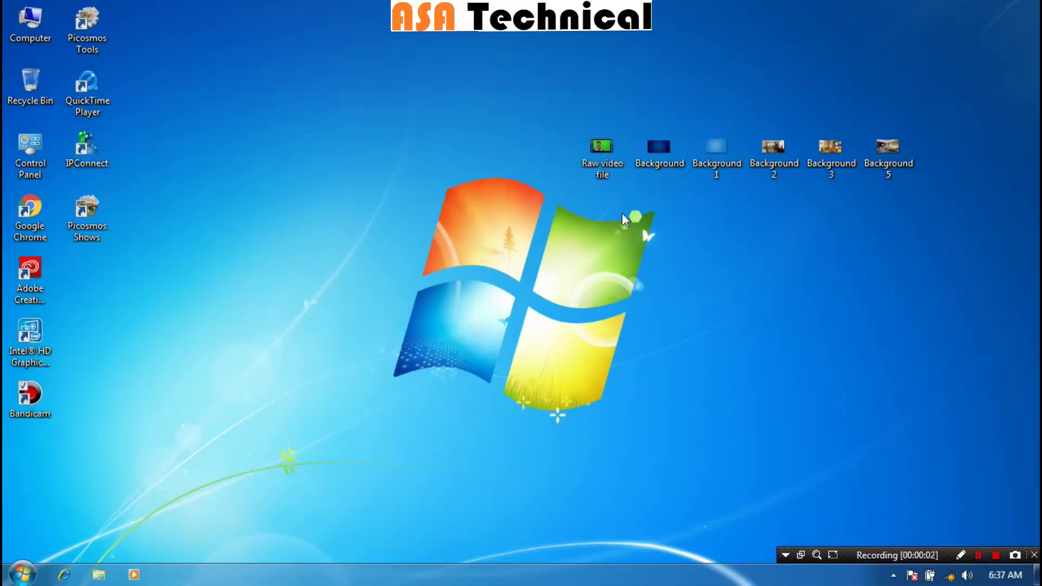
pyautogui.doubleClick(598, 152)
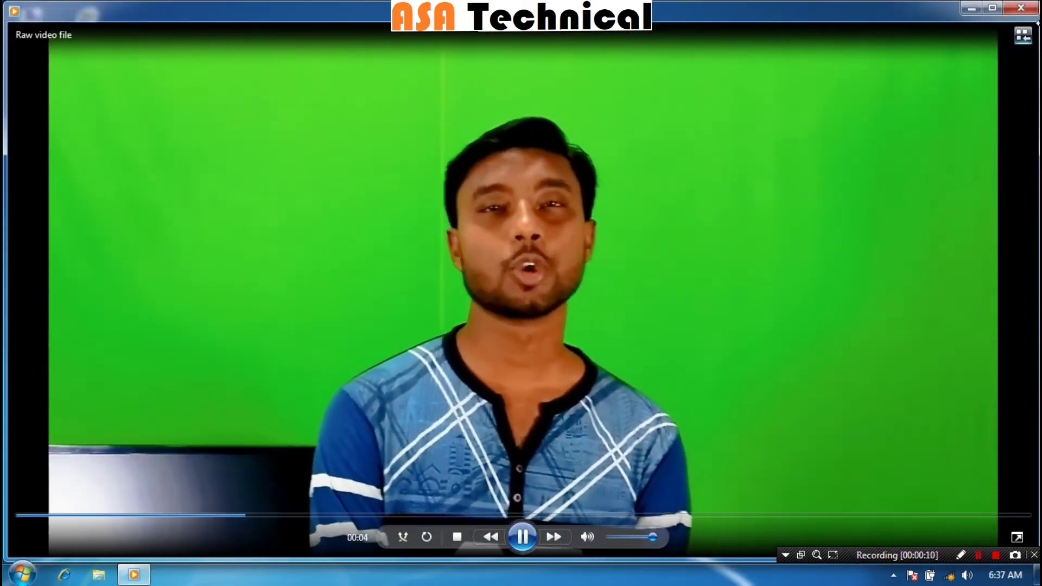
pyautogui.hotkey('alt', 'F4')
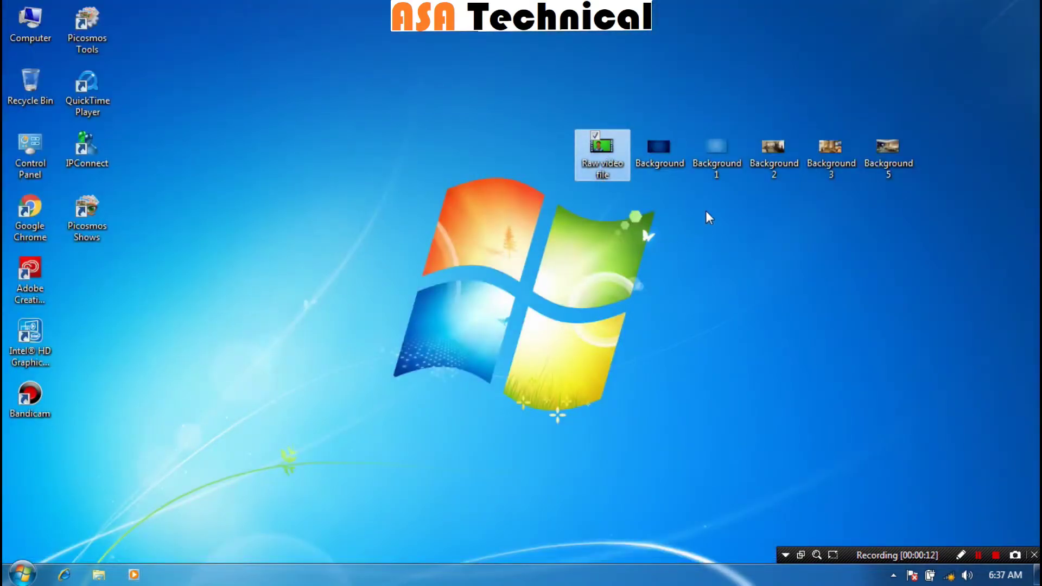
pyautogui.doubleClick(666, 150)
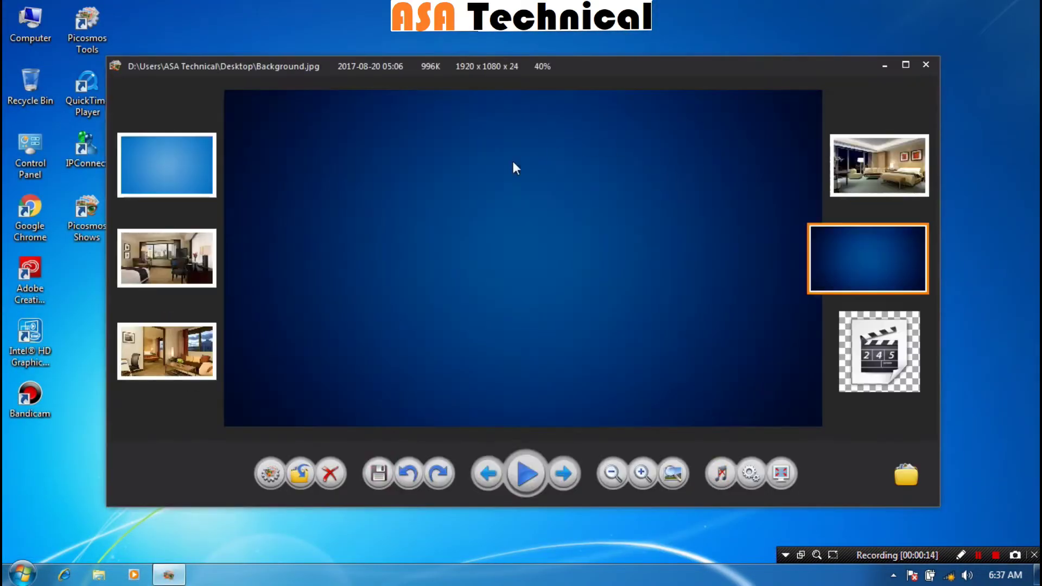
pyautogui.click(564, 467)
pyautogui.click(563, 470)
pyautogui.click(562, 472)
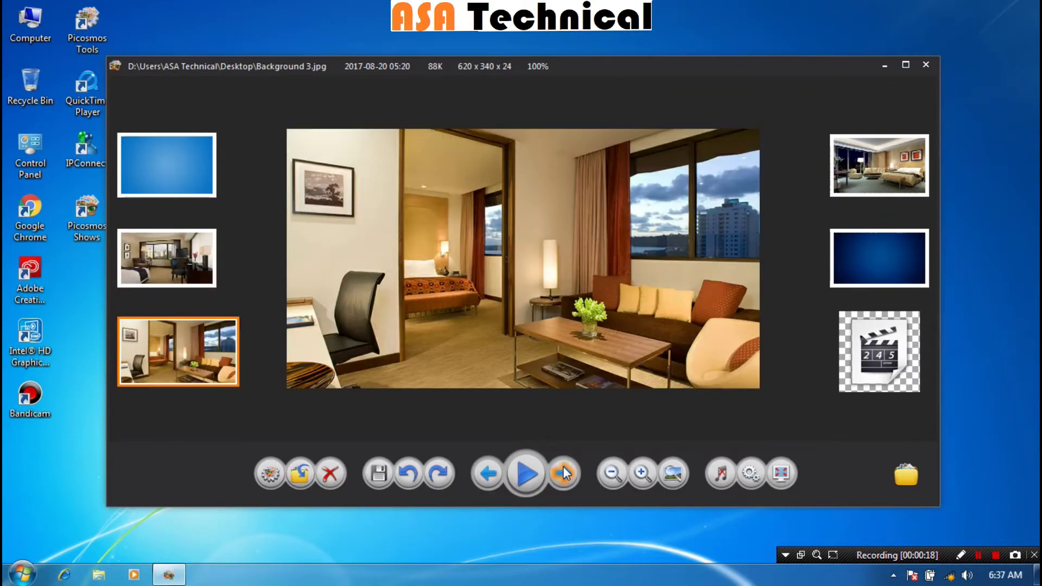
pyautogui.click(562, 472)
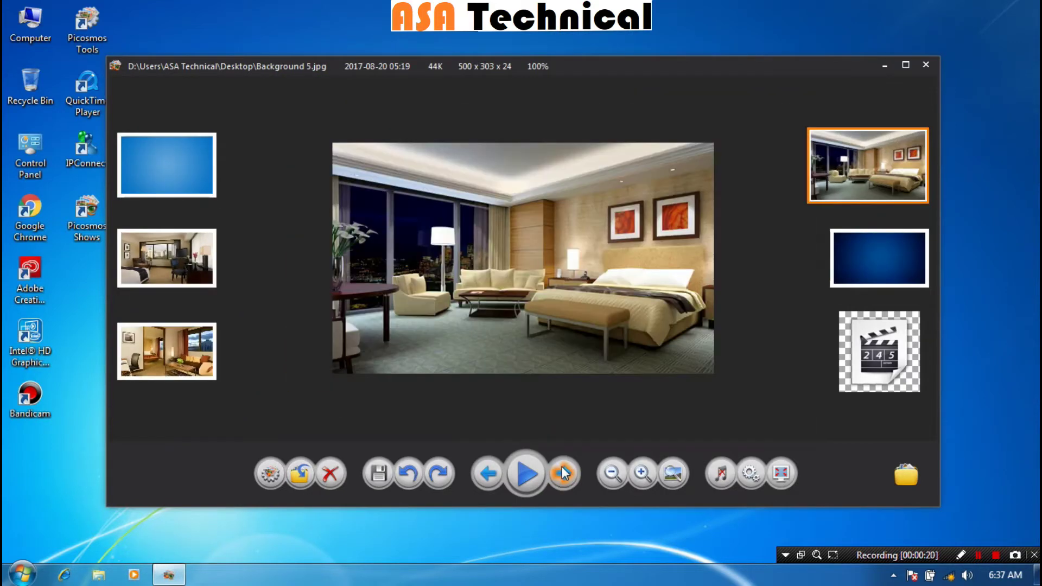
pyautogui.click(562, 472)
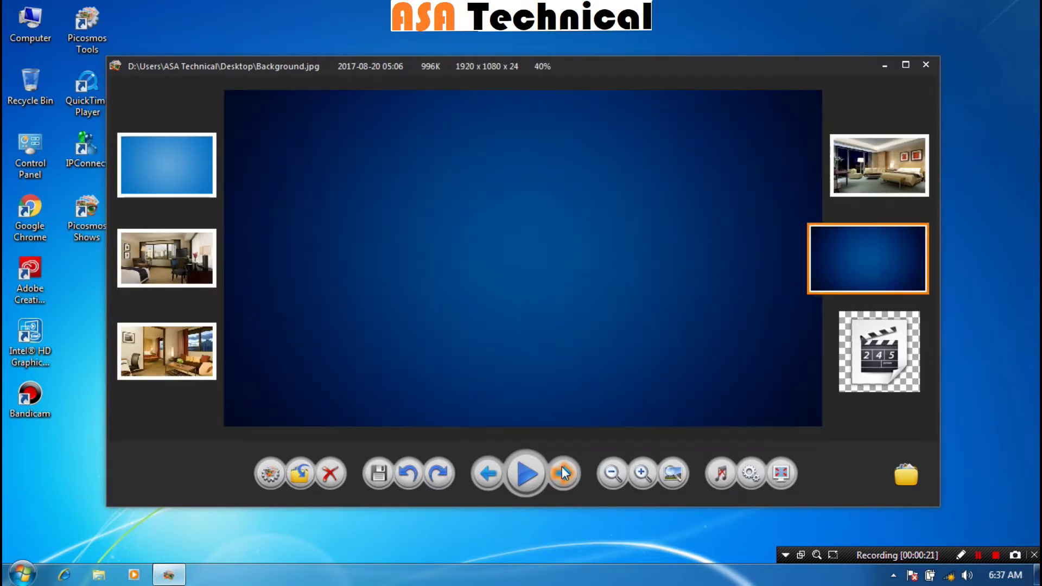
pyautogui.click(490, 475)
pyautogui.click(925, 65)
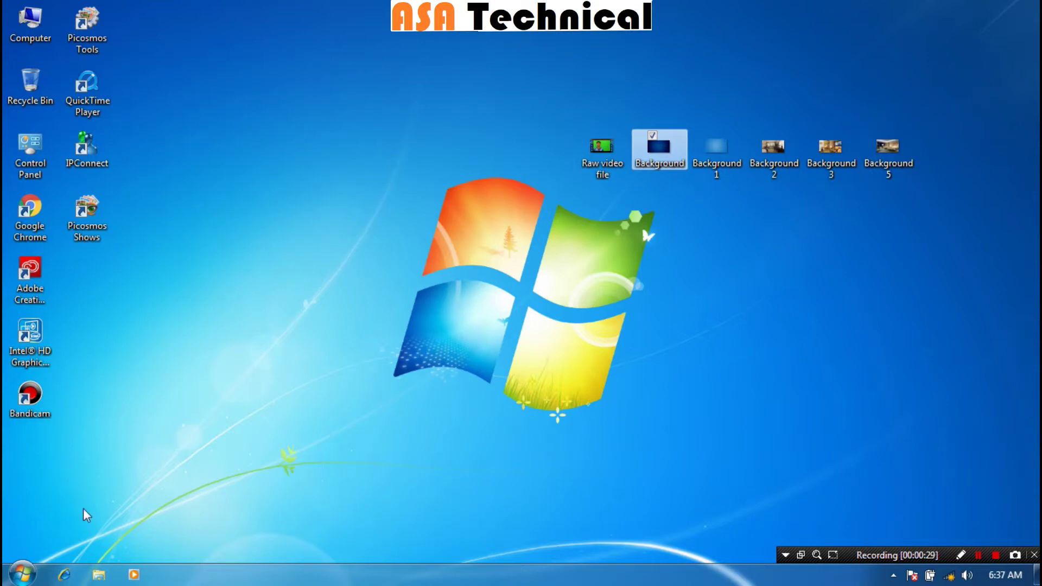
# Launch Adobe After Effects CC 2017 from the Start menu into an empty Untitled Project.
pyautogui.click(22, 574)
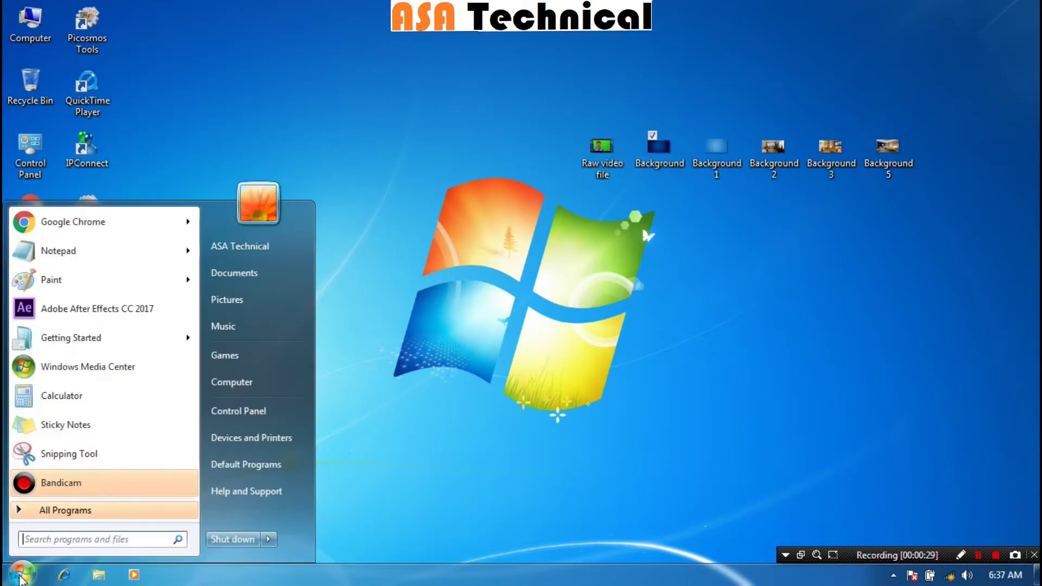
pyautogui.click(81, 317)
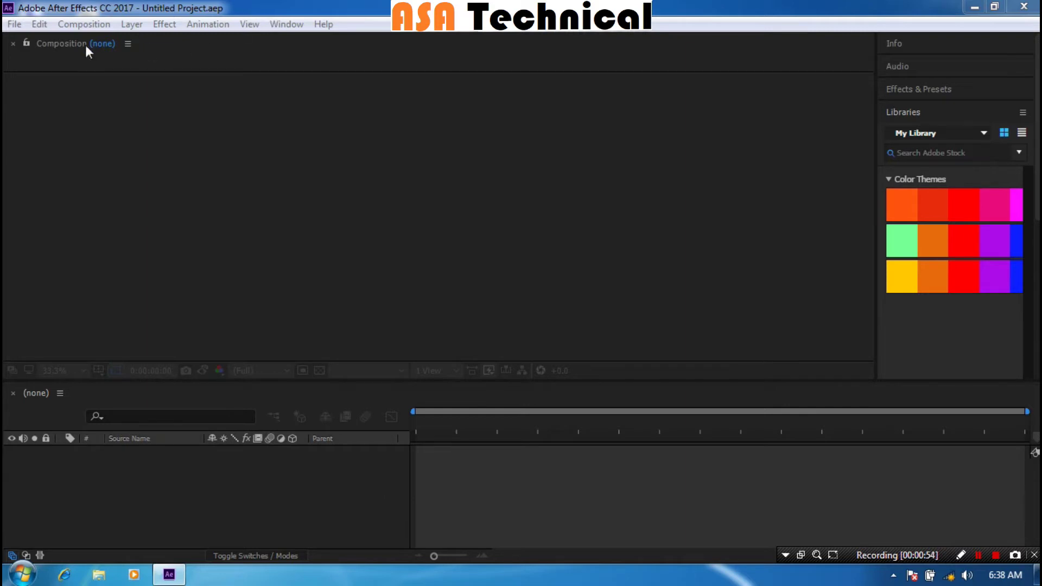
pyautogui.click(282, 21)
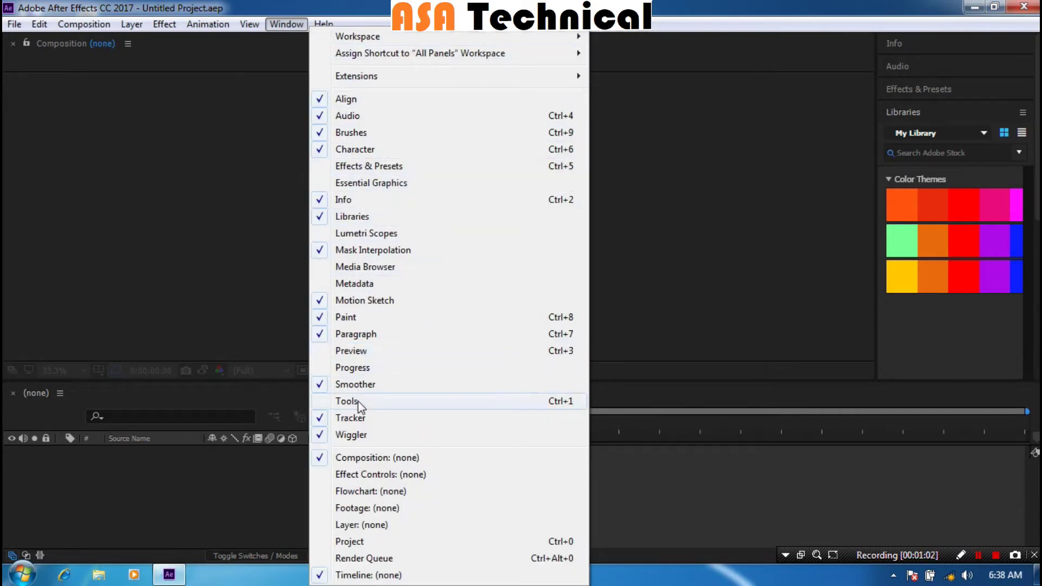
# Show the Project panel and the Tools panel from the Window menu.
pyautogui.click(322, 544)
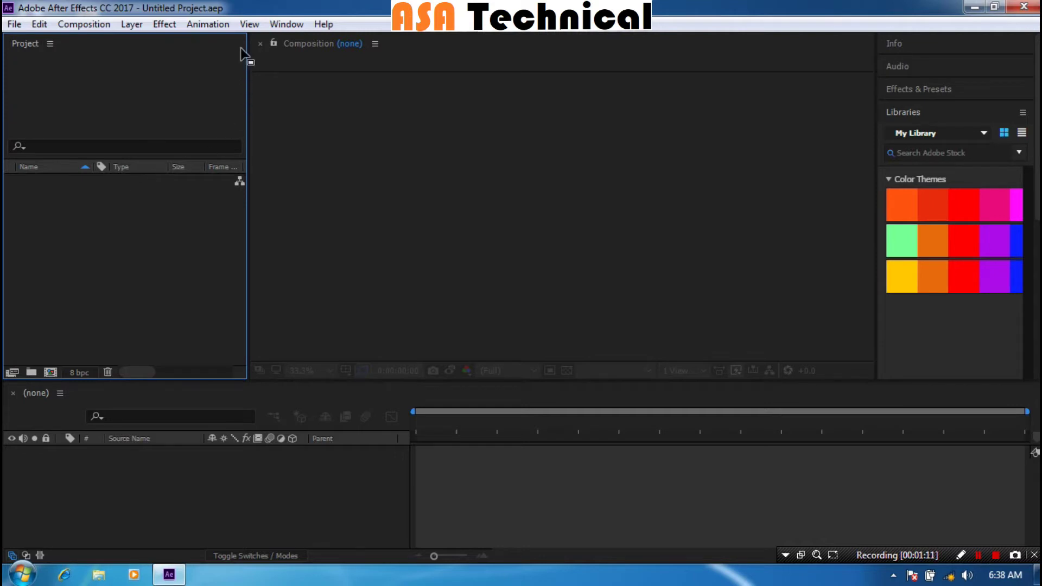
pyautogui.click(287, 25)
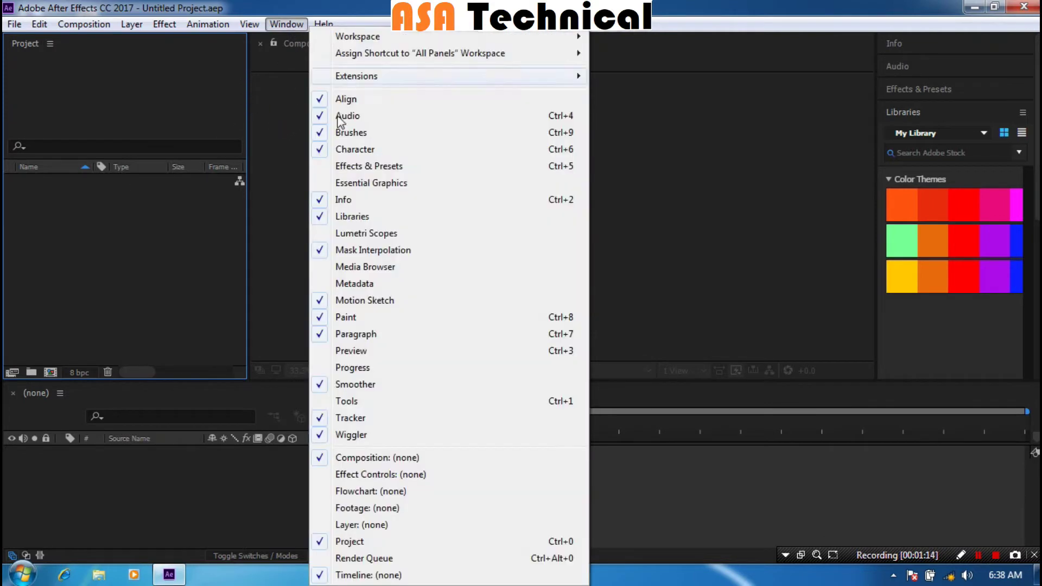
pyautogui.click(322, 401)
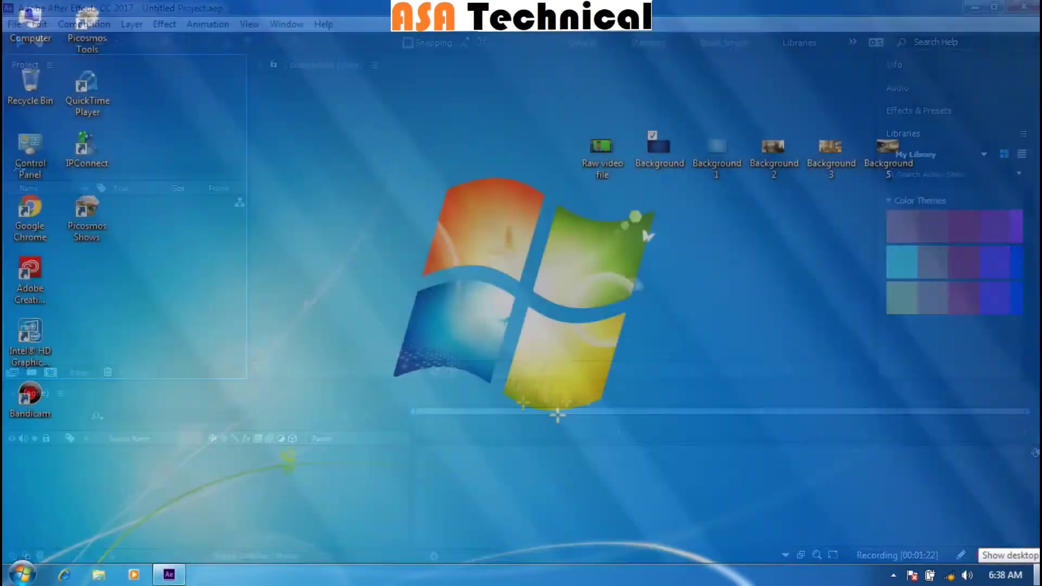
# Import Raw video file.mp4 and the five background JPGs from the desktop, then select the video footage.
pyautogui.click(1039, 575)
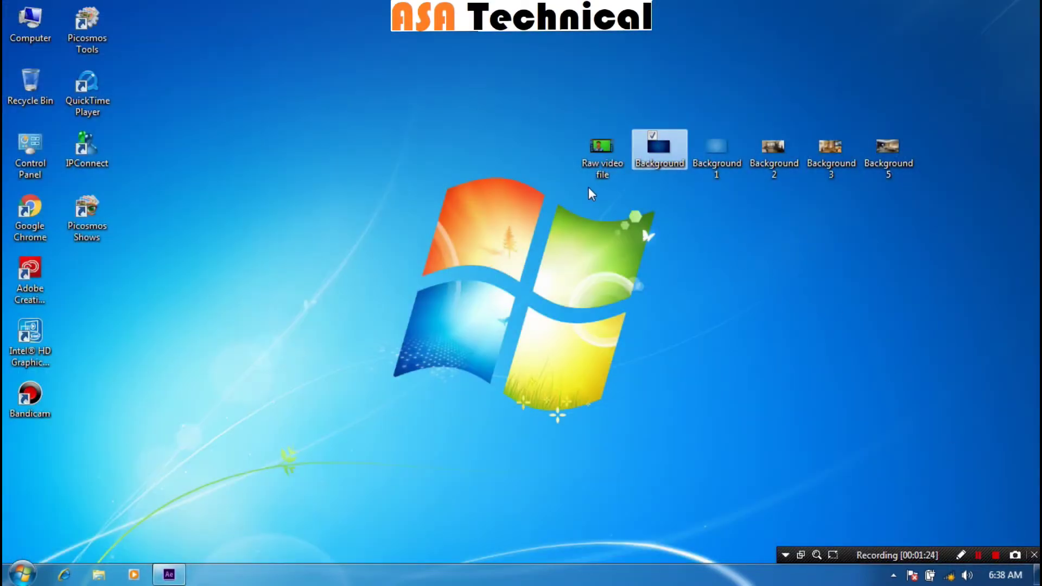
pyautogui.moveTo(588, 188); pyautogui.dragTo(917, 129)
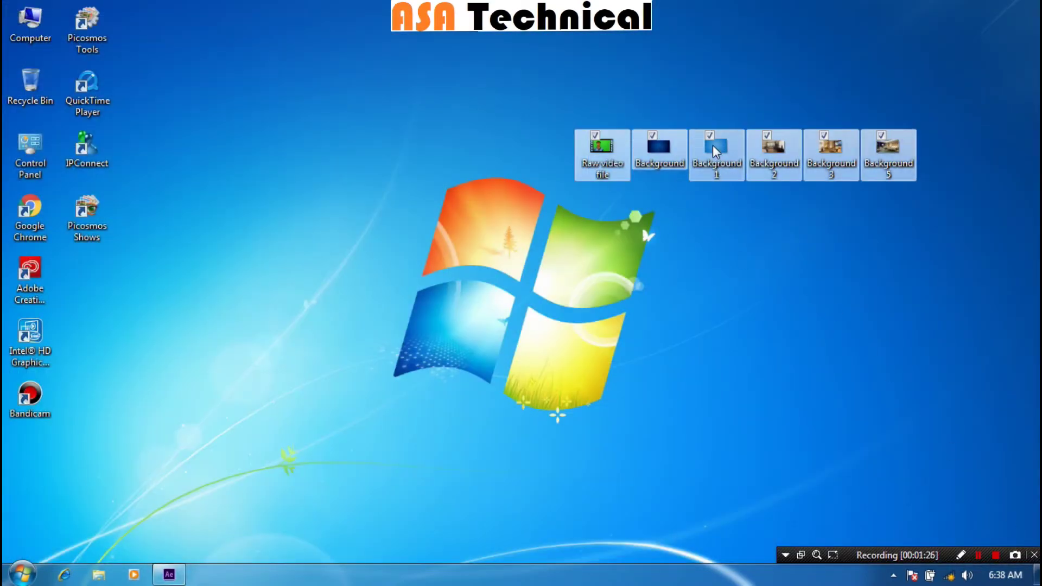
pyautogui.moveTo(712, 145); pyautogui.dragTo(95, 263)
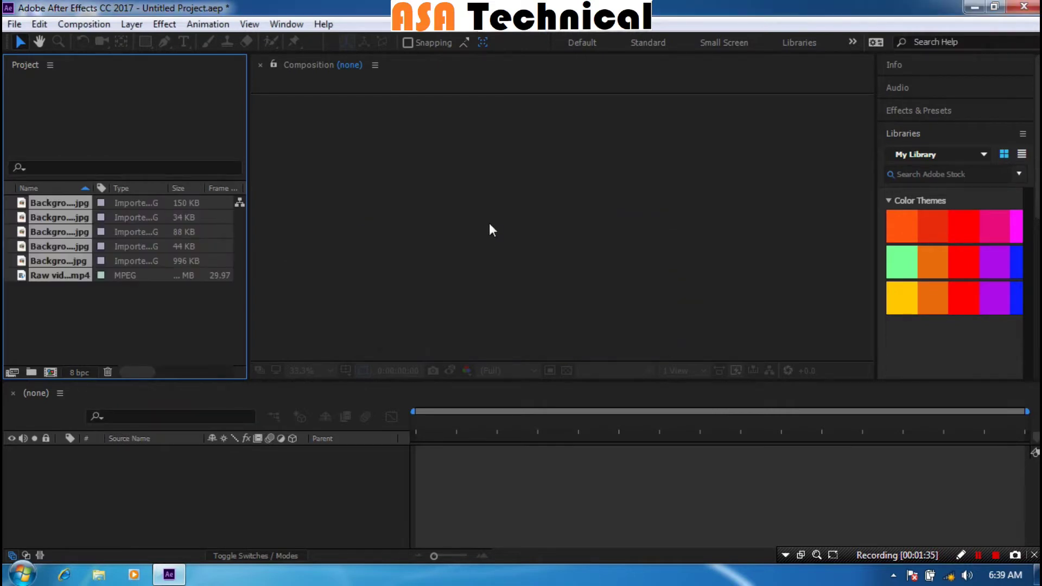
pyautogui.click(141, 308)
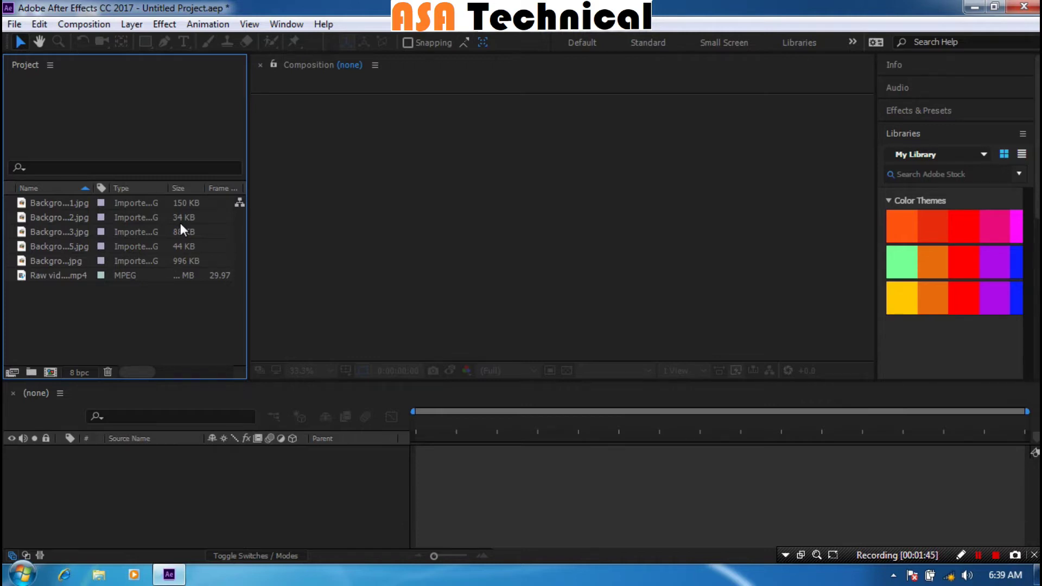
pyautogui.click(77, 276)
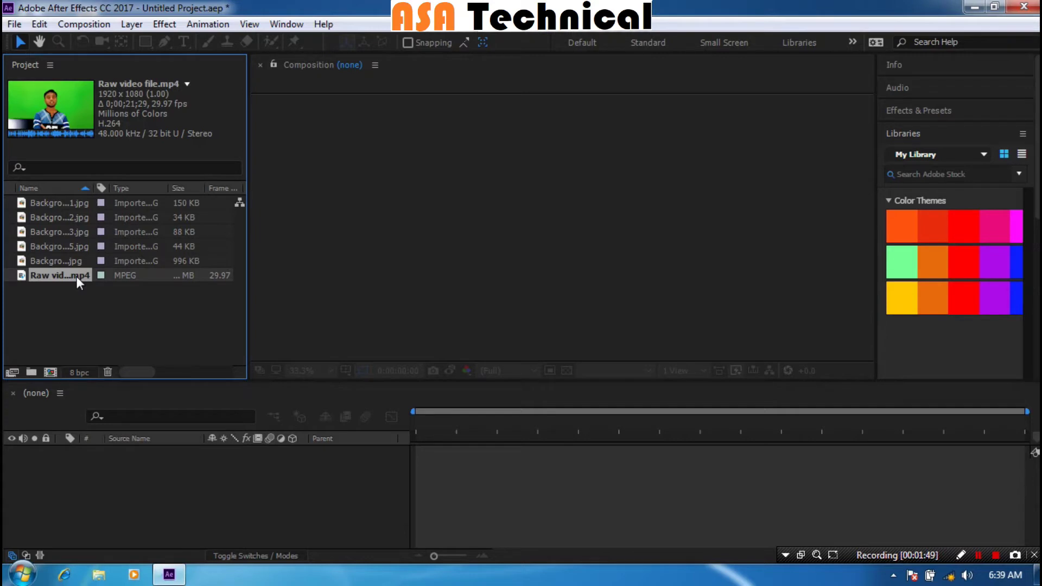
pyautogui.moveTo(76, 276); pyautogui.dragTo(575, 210)
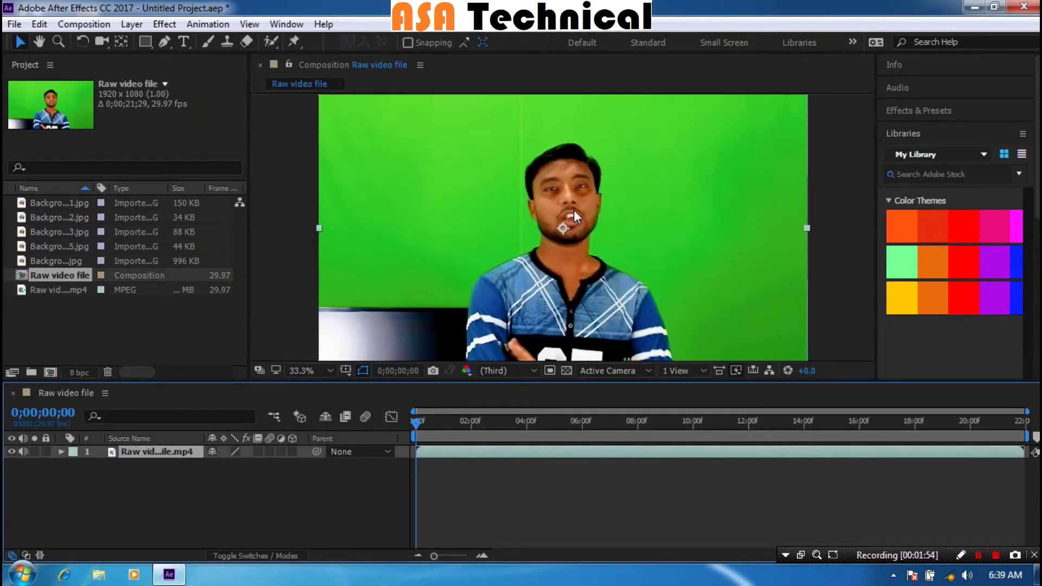
pyautogui.press(',')
pyautogui.press('.')
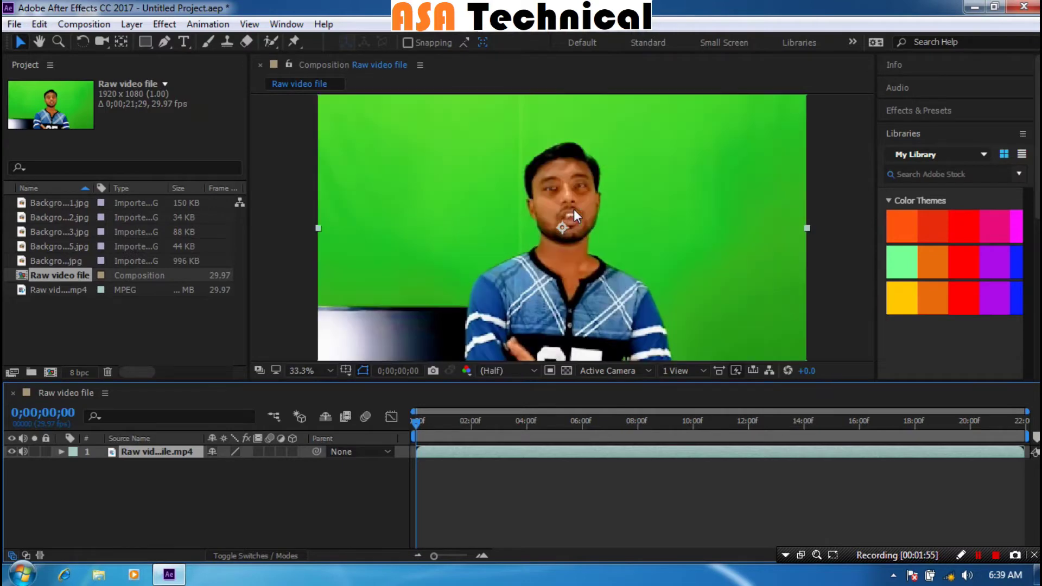
pyautogui.press('h')
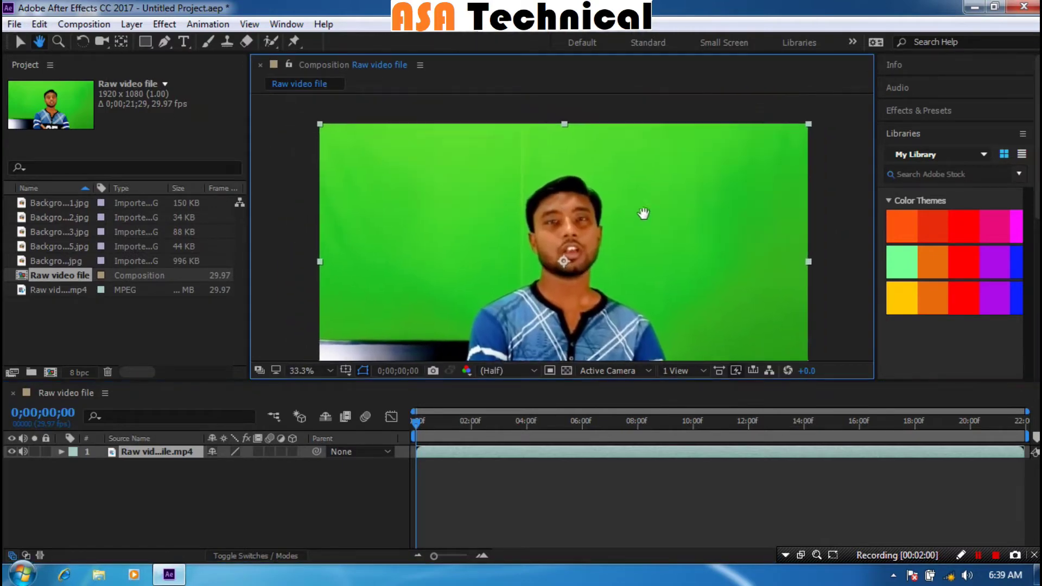
pyautogui.press(',')
pyautogui.moveTo(620, 215); pyautogui.dragTo(599, 221)
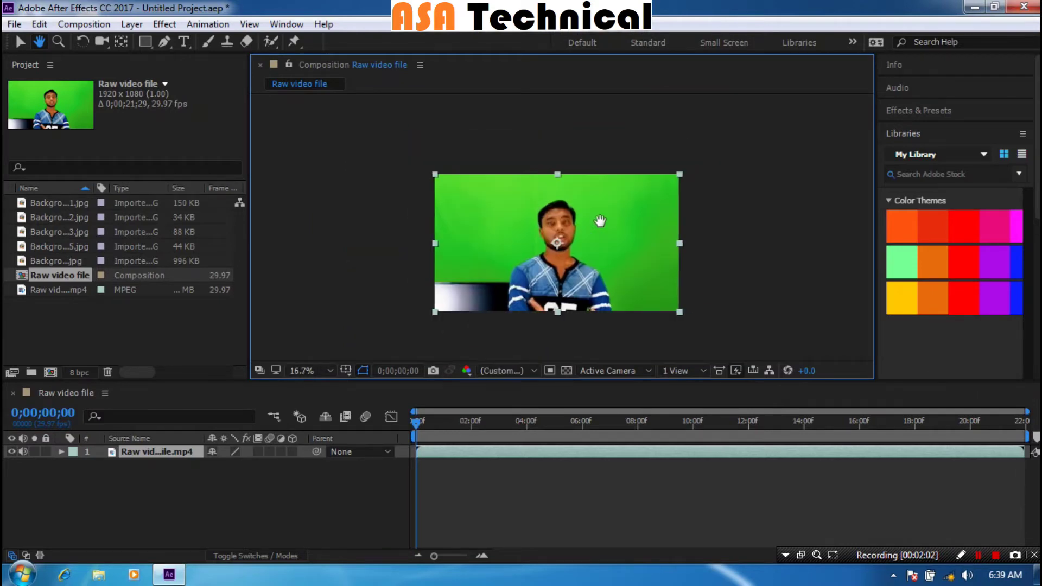
pyautogui.press('.')
pyautogui.press(',')
pyautogui.press('.')
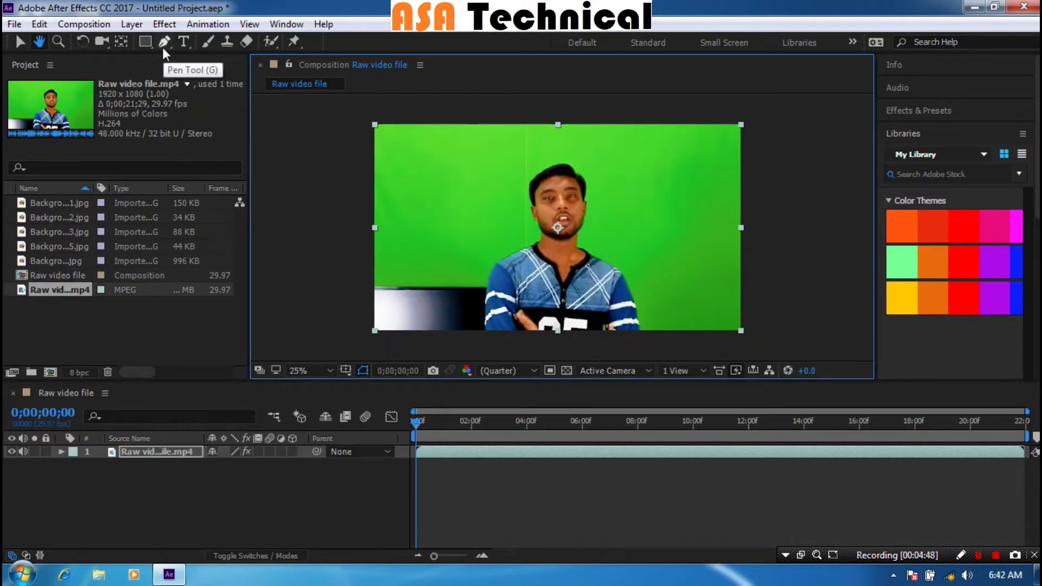
# Draw a closed four-point Pen mask on the Raw video file.mp4 layer, trimming its left and right edges.
pyautogui.click(162, 46)
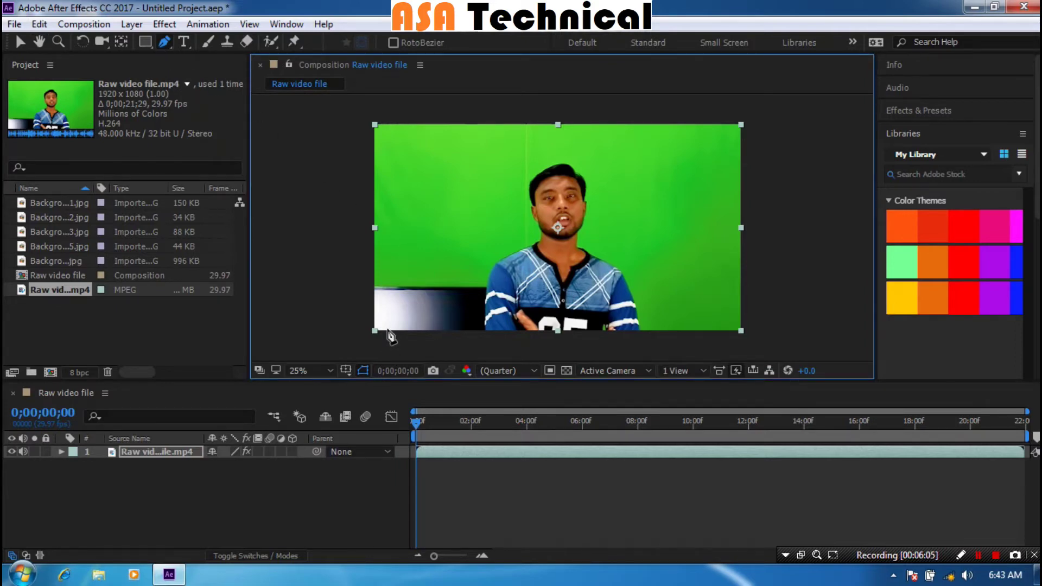
pyautogui.click(387, 327)
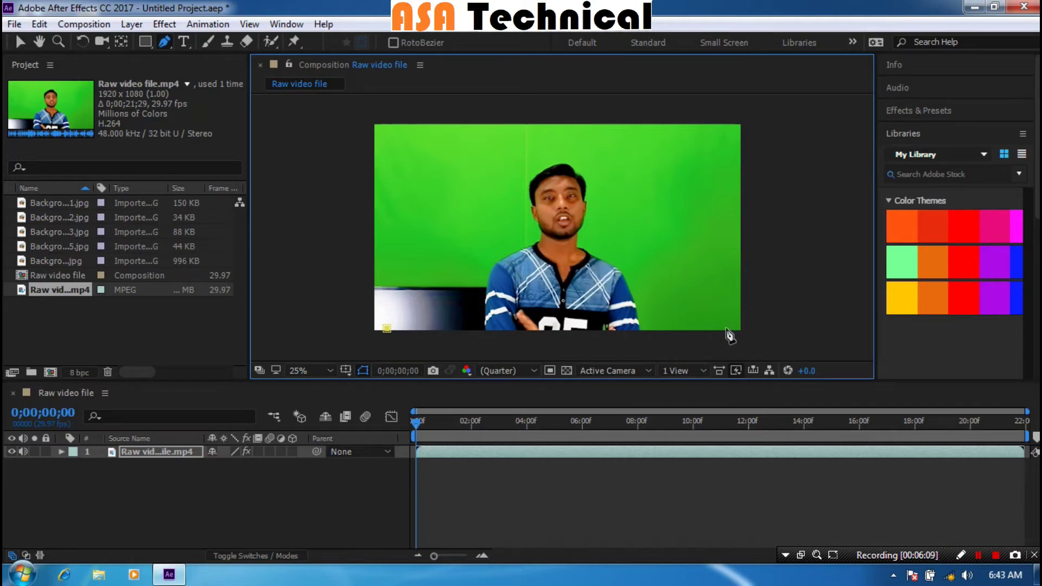
pyautogui.click(726, 327)
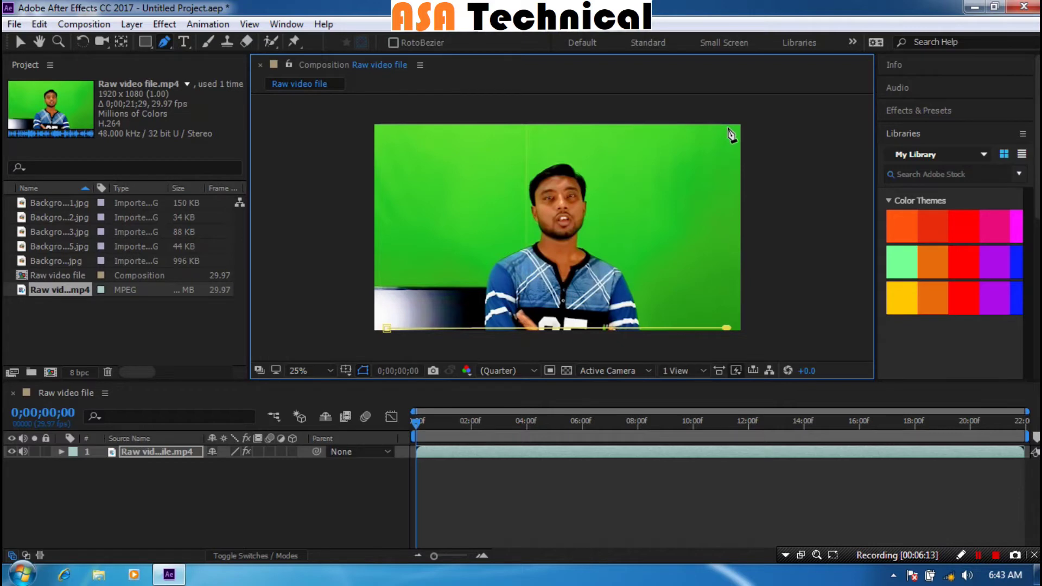
pyautogui.click(727, 127)
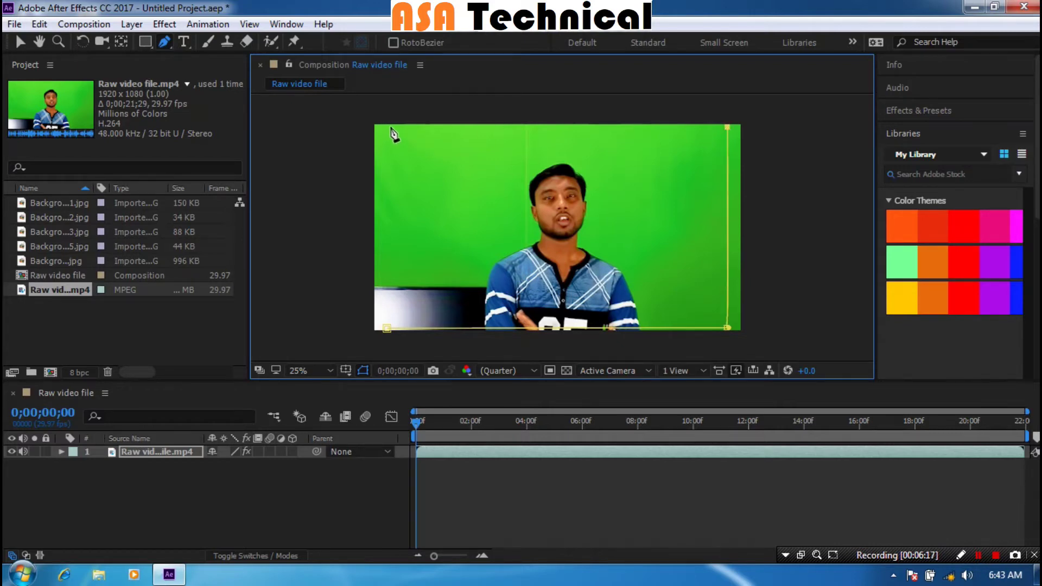
pyautogui.click(390, 127)
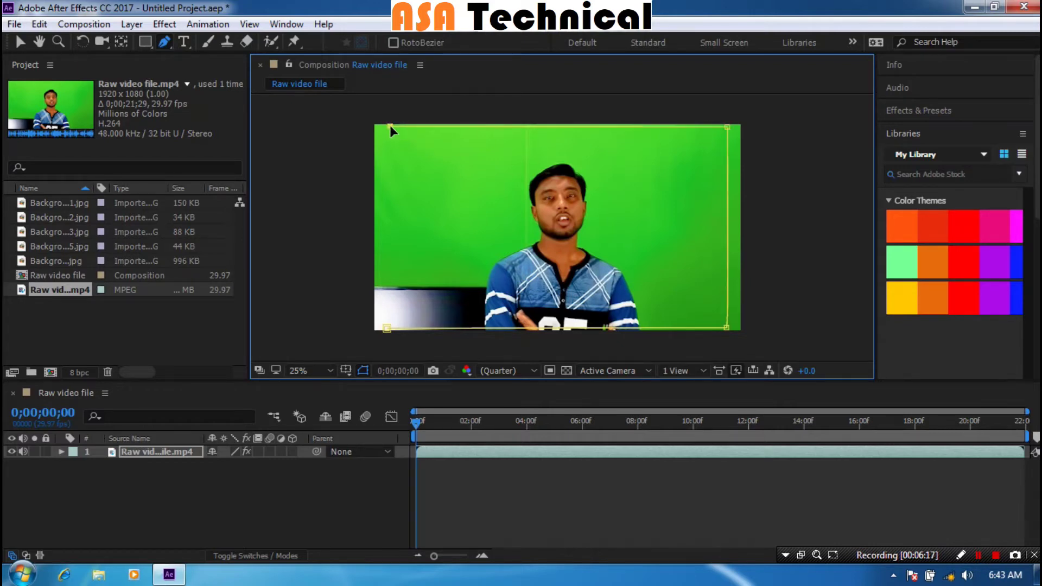
pyautogui.click(387, 329)
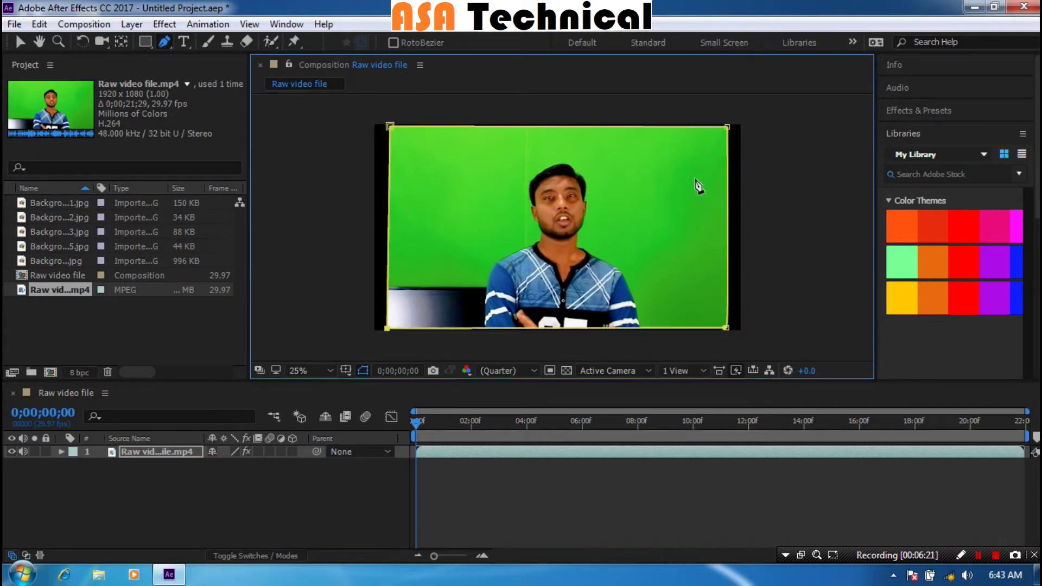
pyautogui.press(',')
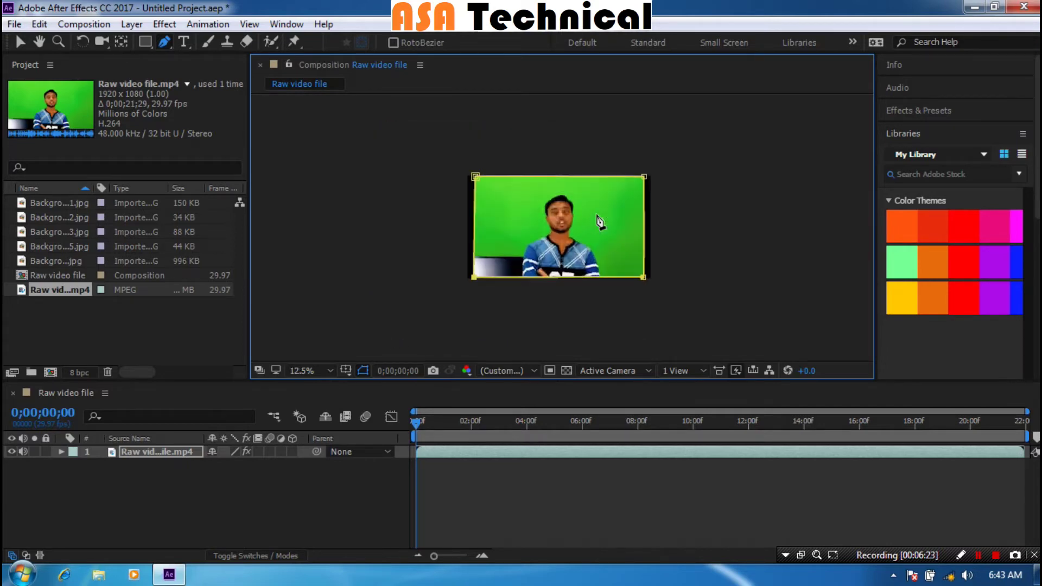
pyautogui.press('.')
# Apply Keylight (1.2) from Effect > Keying to the green-screen clip.
pyautogui.press('v')
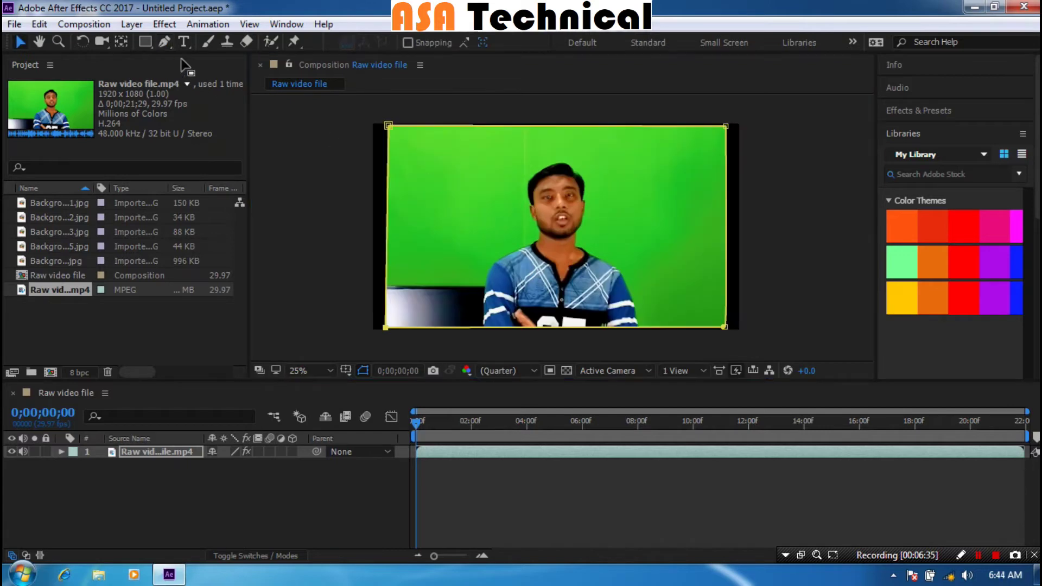
pyautogui.click(175, 25)
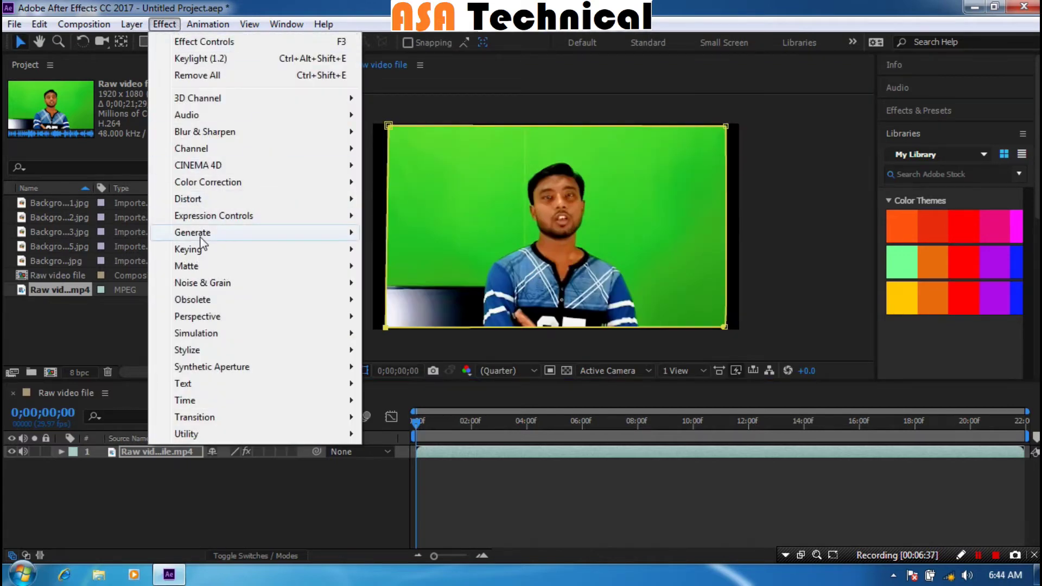
pyautogui.moveTo(203, 253)
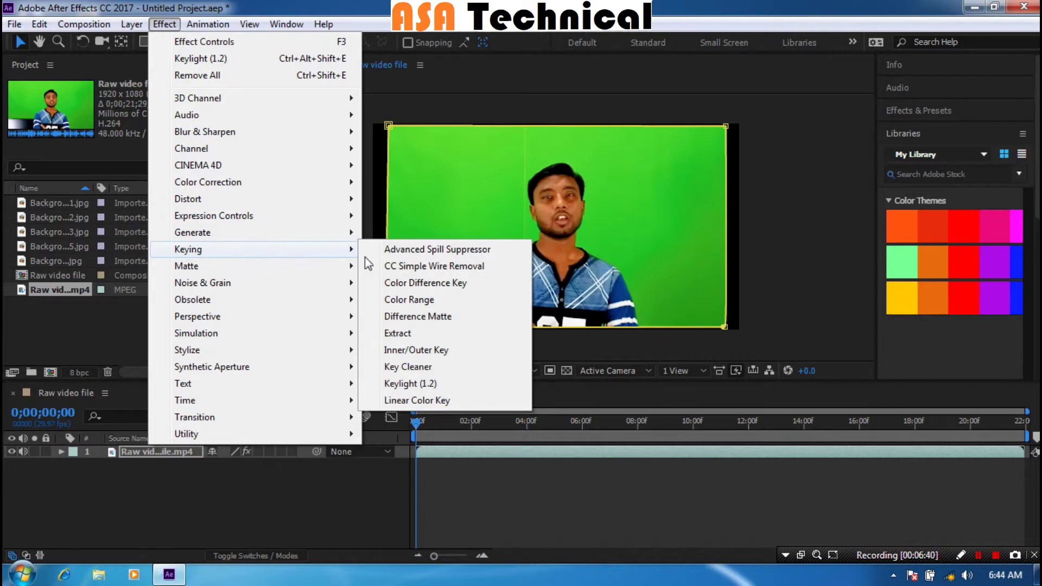
pyautogui.click(417, 385)
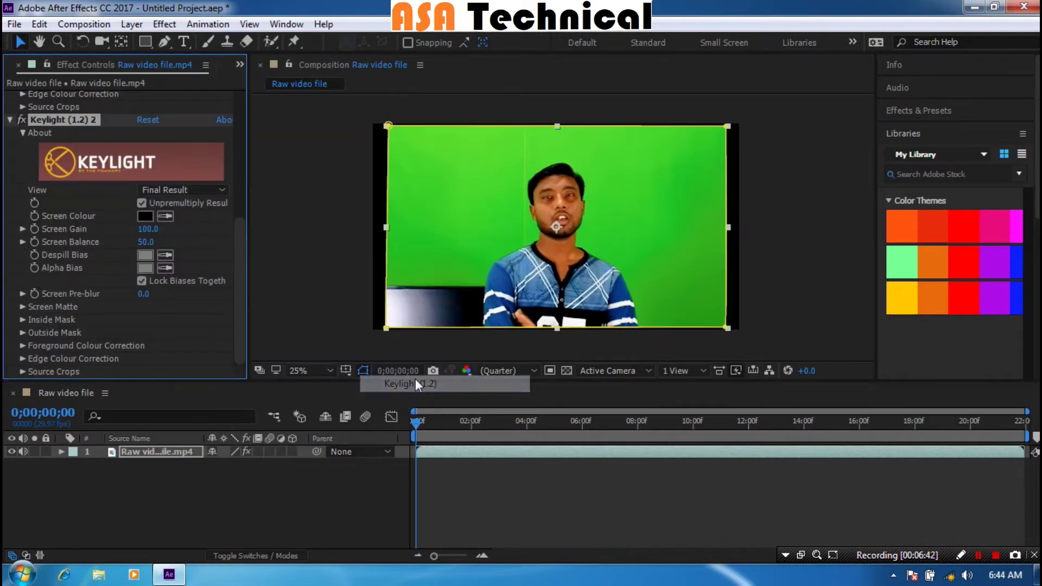
# Sample the green backdrop as Keylight's Screen Colour and inspect the edges at 100% zoom.
pyautogui.click(164, 216)
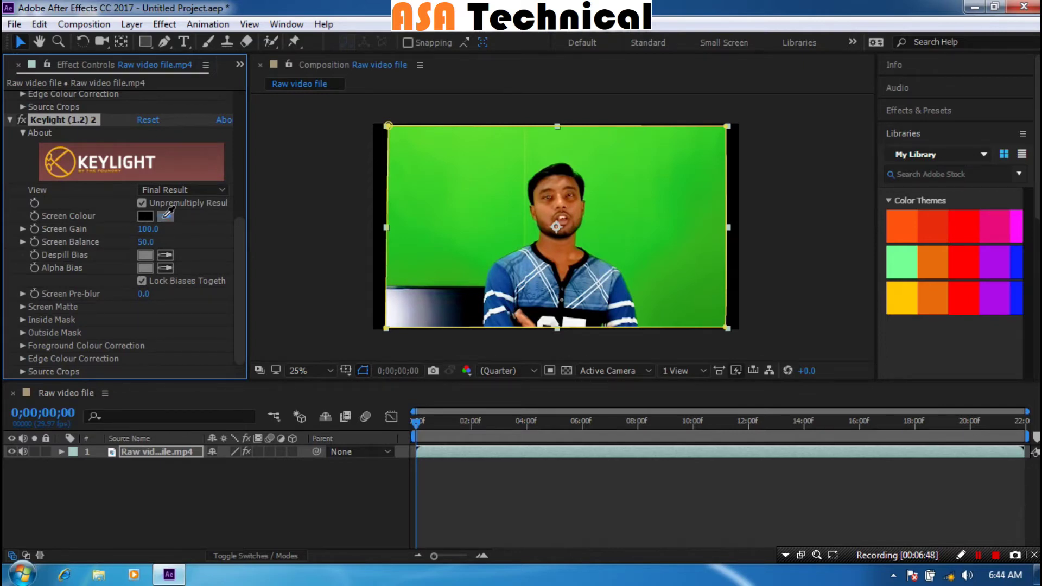
pyautogui.click(500, 244)
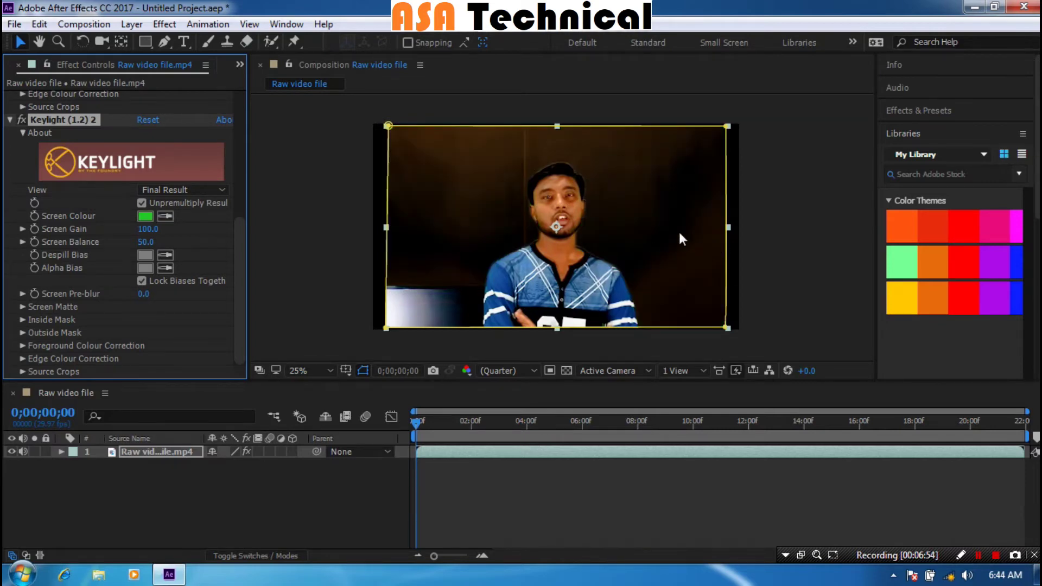
pyautogui.press('/')
pyautogui.press(',')
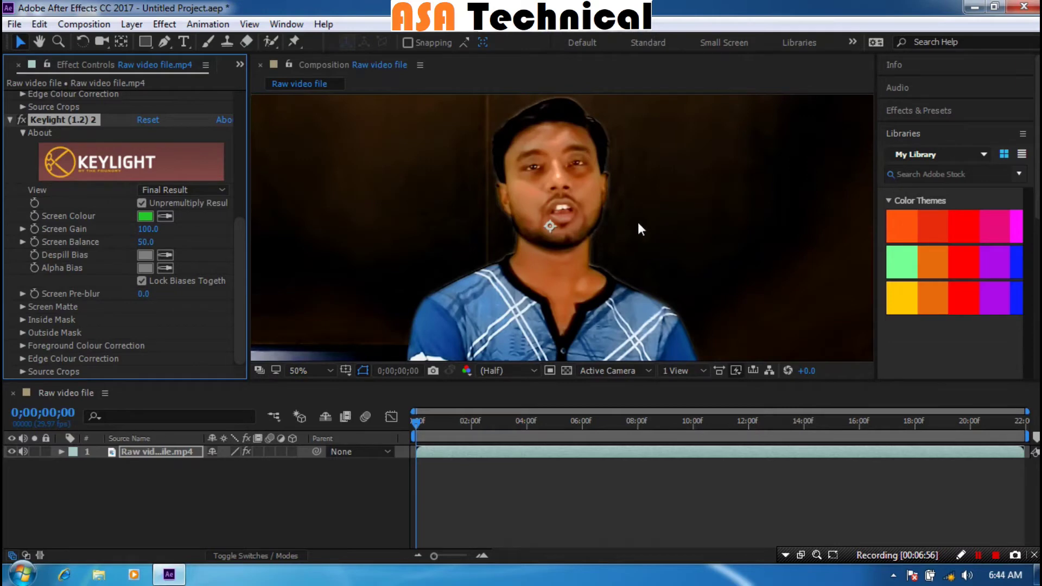
pyautogui.press(',')
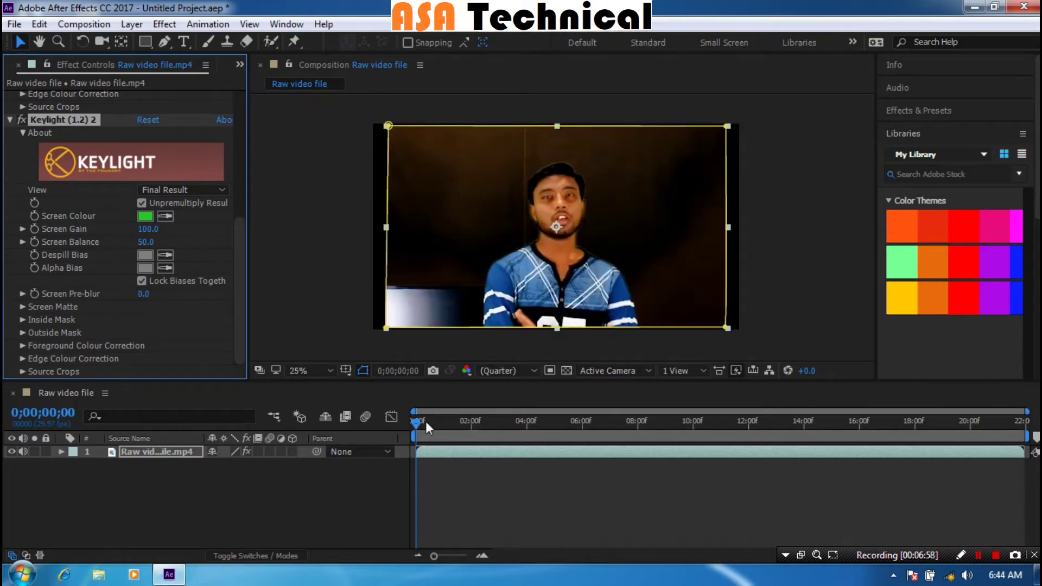
# Move the current time to 0;00;21;07 near the clip's end to check the key.
pyautogui.moveTo(418, 422); pyautogui.dragTo(997, 427)
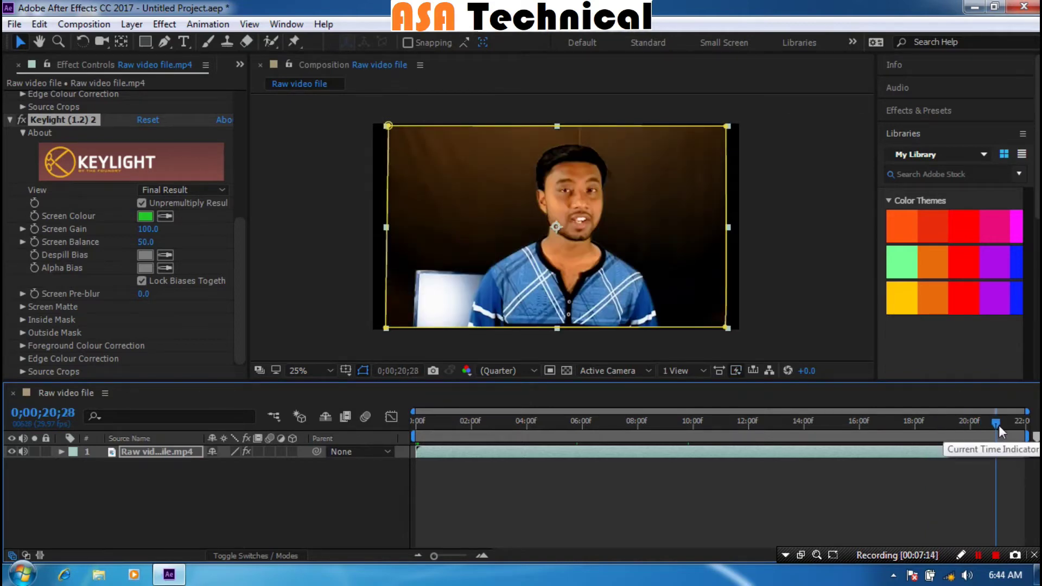
pyautogui.moveTo(998, 424); pyautogui.dragTo(1007, 425)
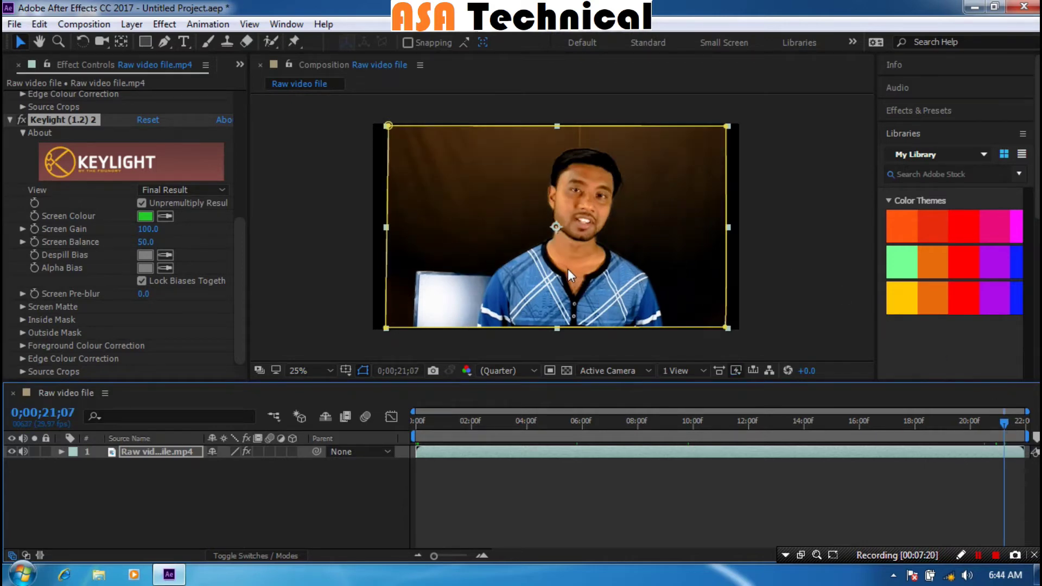
pyautogui.click(166, 188)
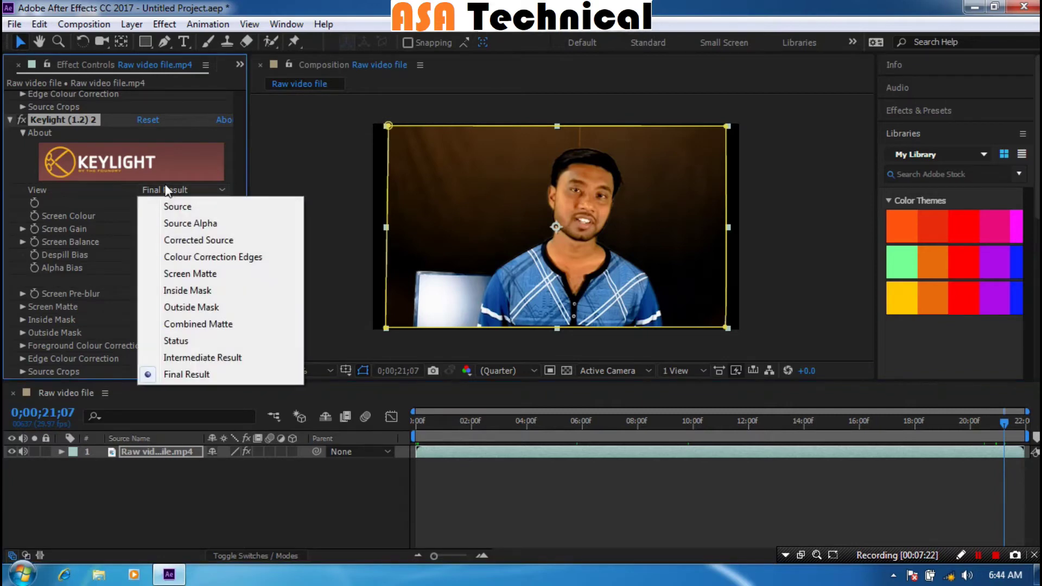
# Switch Keylight's View to Screen Matte and set Clip Black to 32 and Clip White to 57.
pyautogui.click(183, 274)
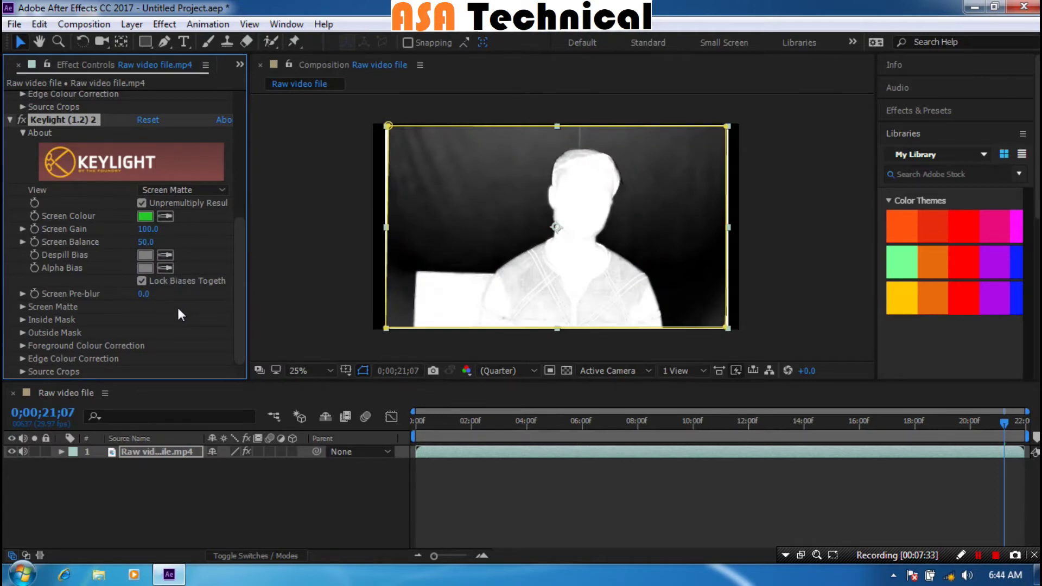
pyautogui.click(25, 305)
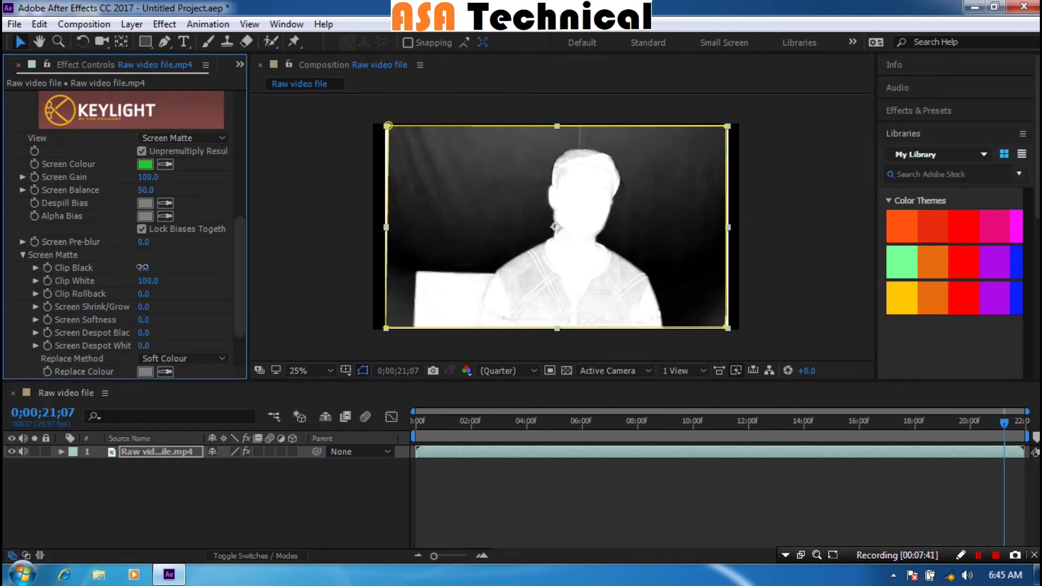
pyautogui.moveTo(143, 268)
pyautogui.mouseDown()
pyautogui.moveTo(164, 270)
pyautogui.moveTo(143, 267)
pyautogui.moveTo(153, 272)
pyautogui.mouseUp()
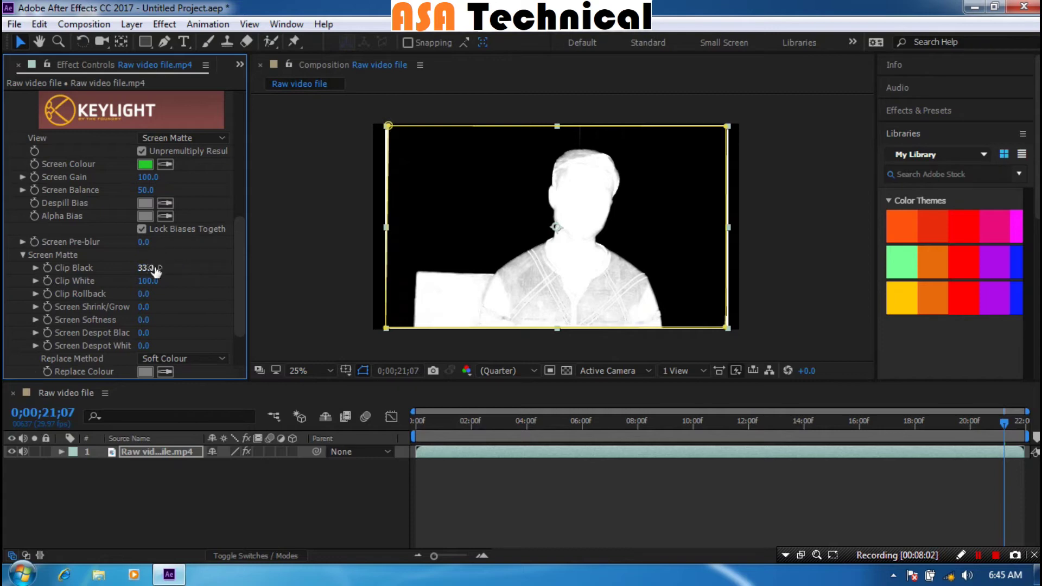
pyautogui.click(783, 261)
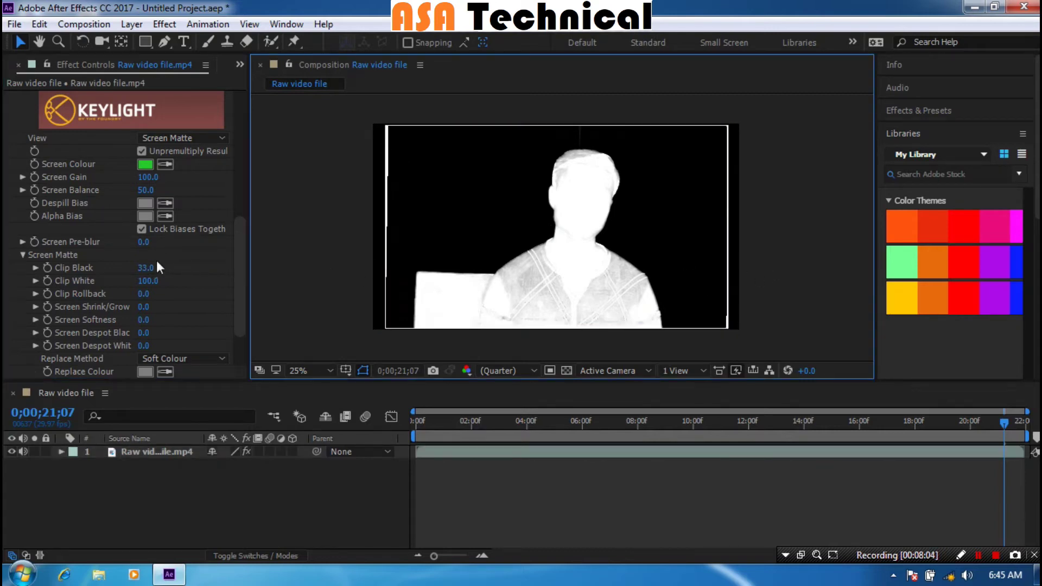
pyautogui.moveTo(147, 272); pyautogui.dragTo(143, 272)
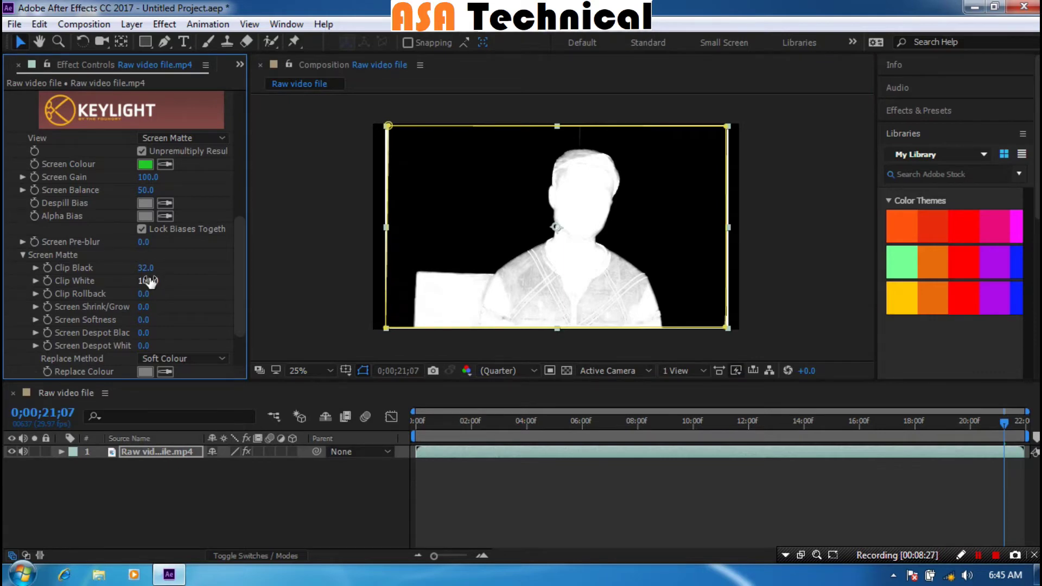
pyautogui.moveTo(149, 280); pyautogui.dragTo(126, 280)
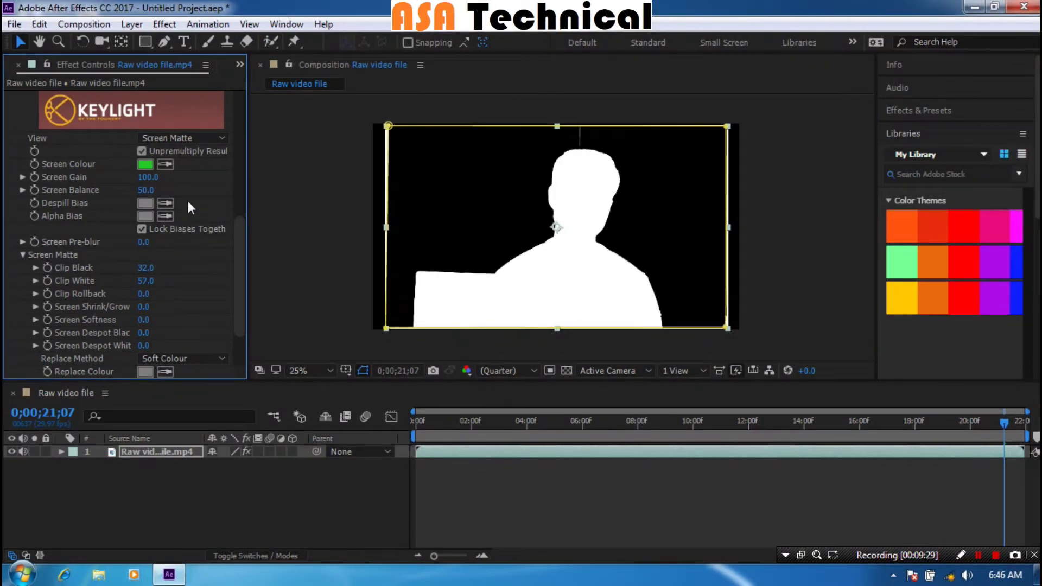
pyautogui.click(198, 138)
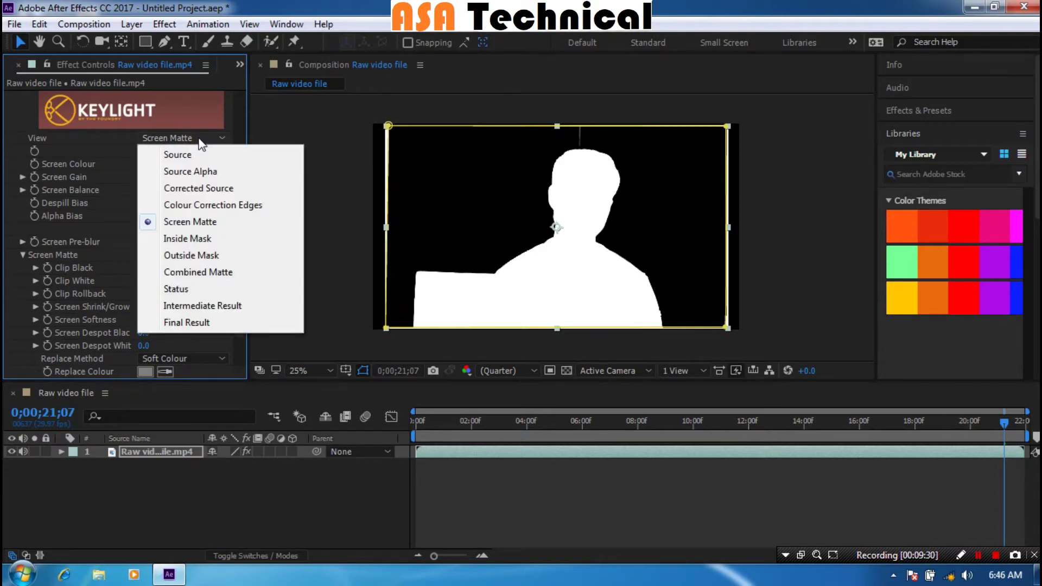
# Return Keylight to Final Result, turn off the transparency grid, and set Screen Shrink/Grow to 1.4.
pyautogui.click(176, 323)
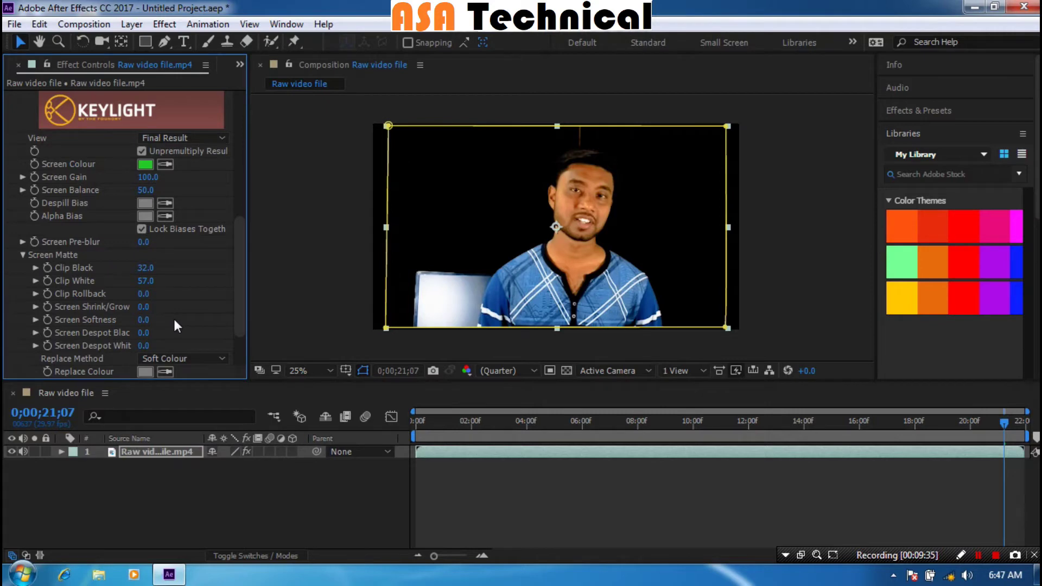
pyautogui.click(565, 373)
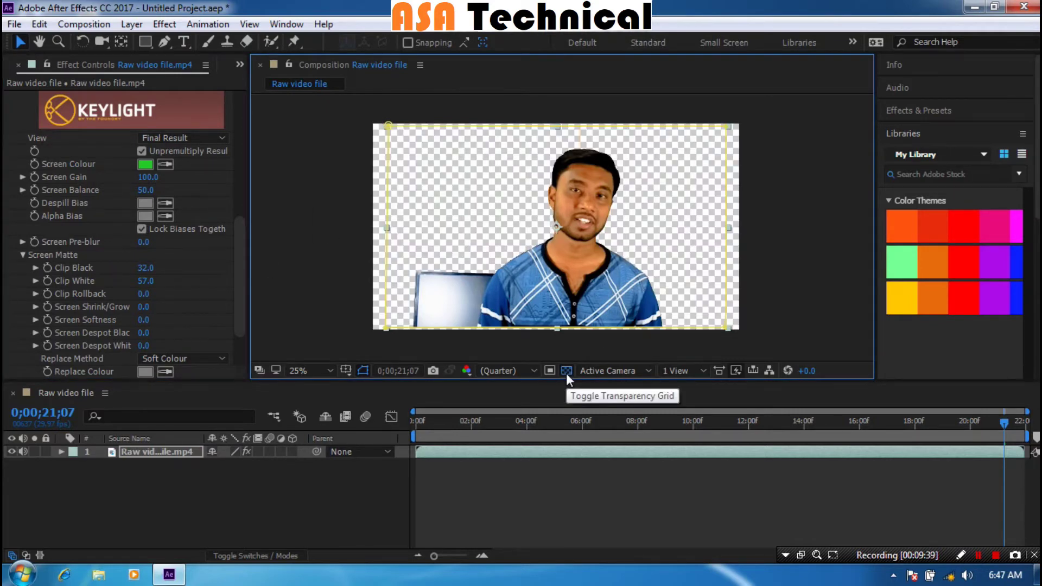
pyautogui.click(565, 373)
pyautogui.click(566, 373)
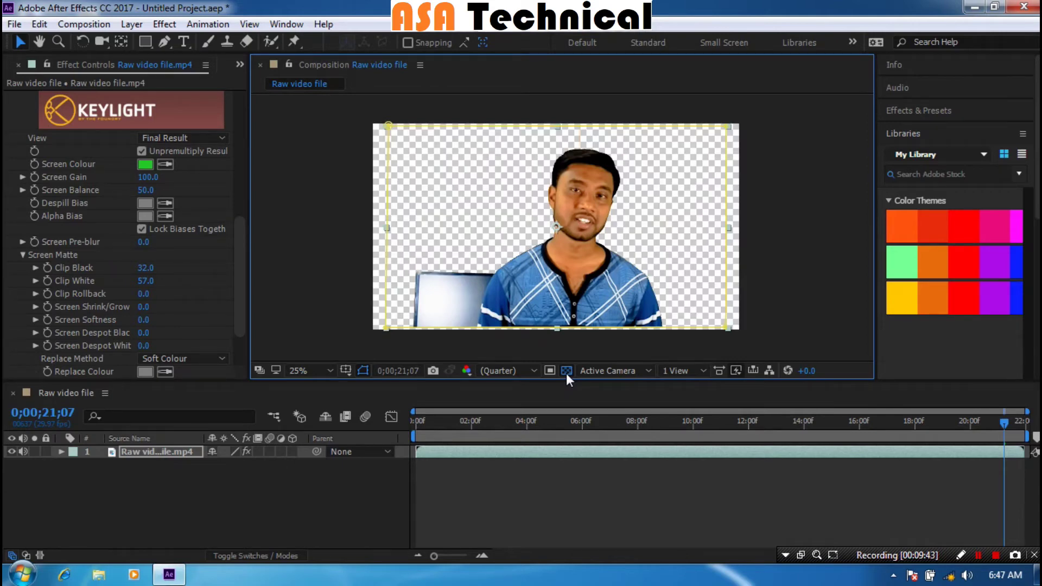
pyautogui.click(566, 373)
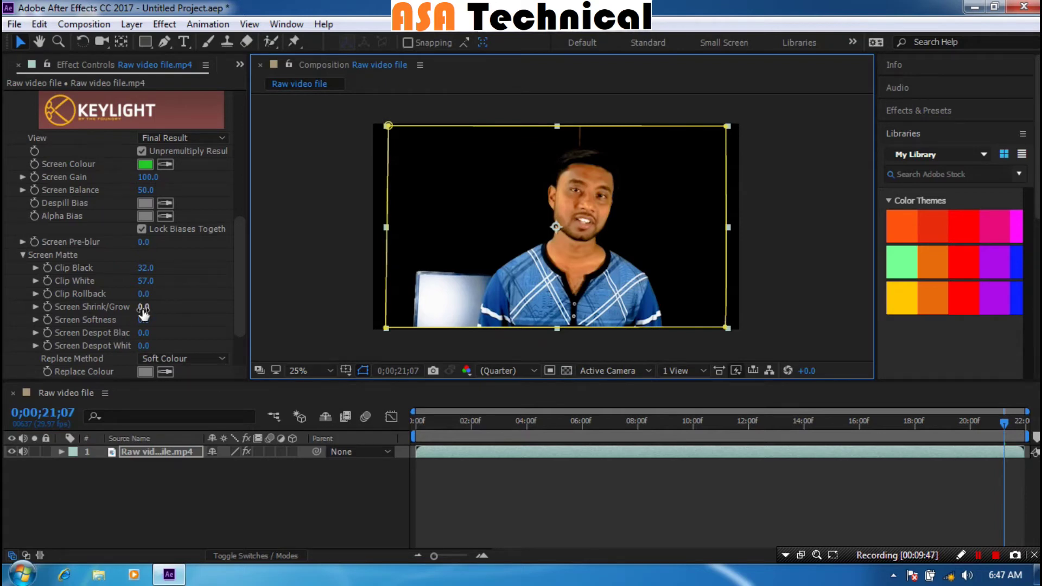
pyautogui.moveTo(143, 307)
pyautogui.mouseDown()
pyautogui.moveTo(205, 310)
pyautogui.moveTo(149, 311)
pyautogui.mouseUp()
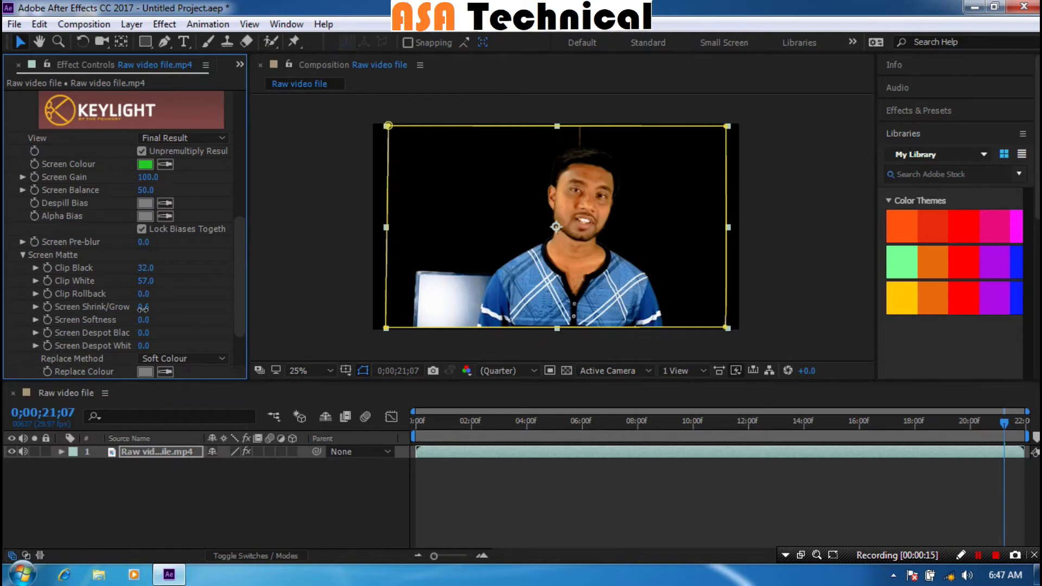
pyautogui.moveTo(143, 308)
pyautogui.mouseDown()
pyautogui.moveTo(154, 306)
pyautogui.moveTo(145, 306)
pyautogui.mouseUp()
# Add the blue Background.jpg behind the keyed man and play a preview.
pyautogui.click(18, 65)
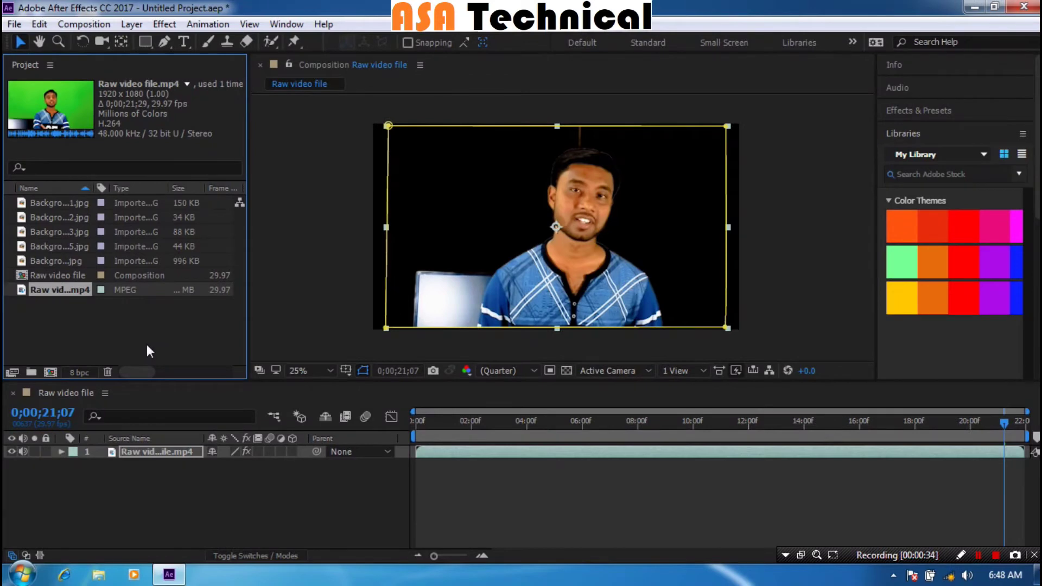
pyautogui.click(46, 261)
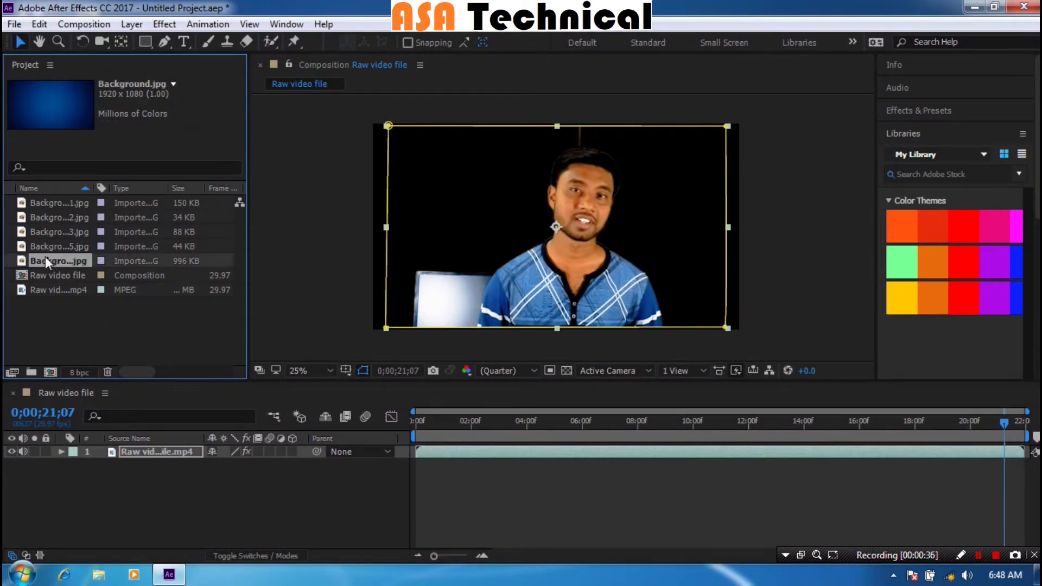
pyautogui.moveTo(46, 258); pyautogui.dragTo(128, 473)
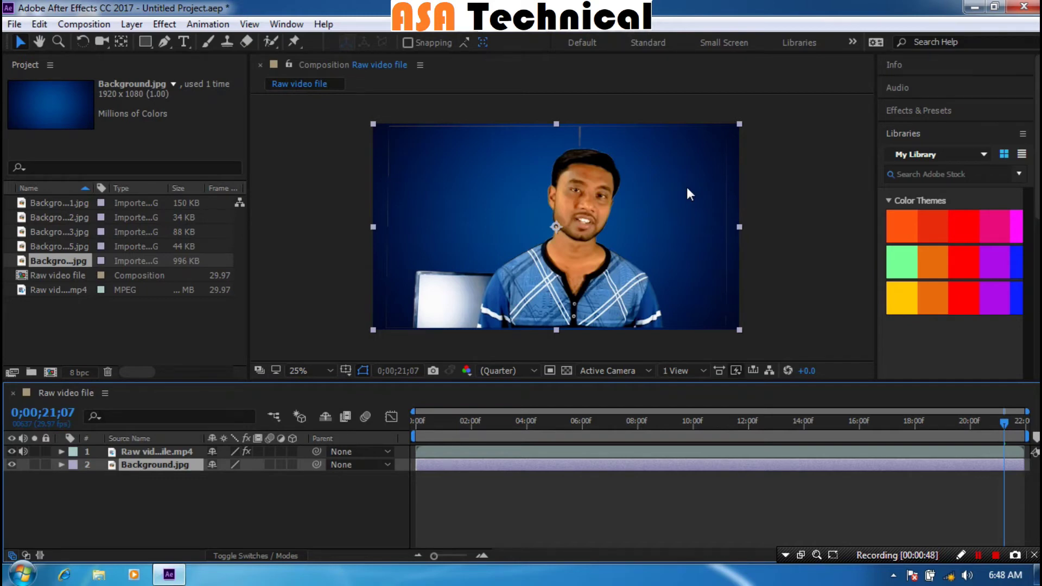
pyautogui.press('space')
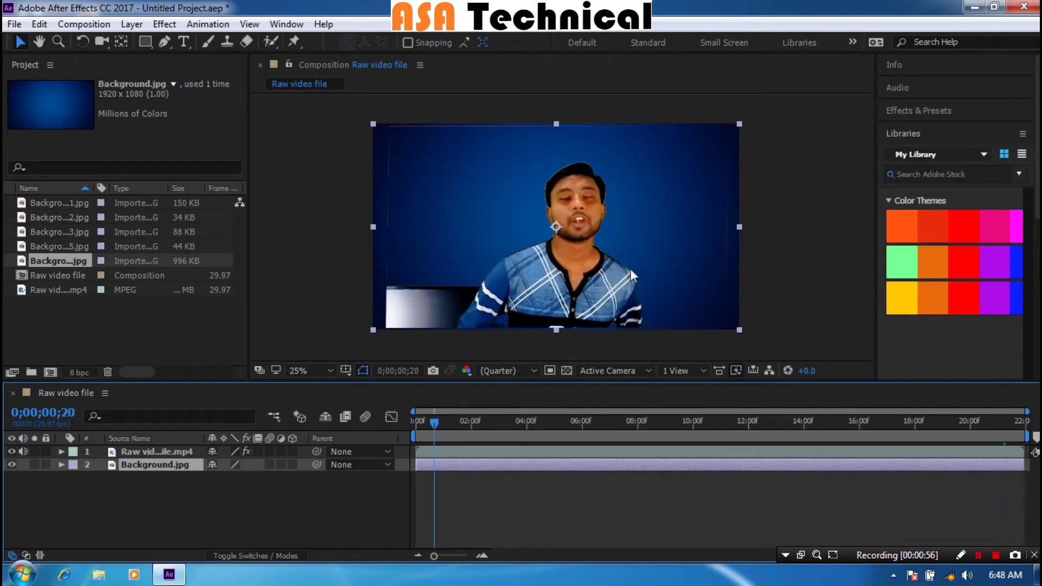
pyautogui.moveTo(445, 418); pyautogui.dragTo(519, 422)
# Swap in the bedroom Background 5.jpg, shift it slightly right, and jump near the clip's end.
pyautogui.moveTo(59, 245); pyautogui.dragTo(136, 465)
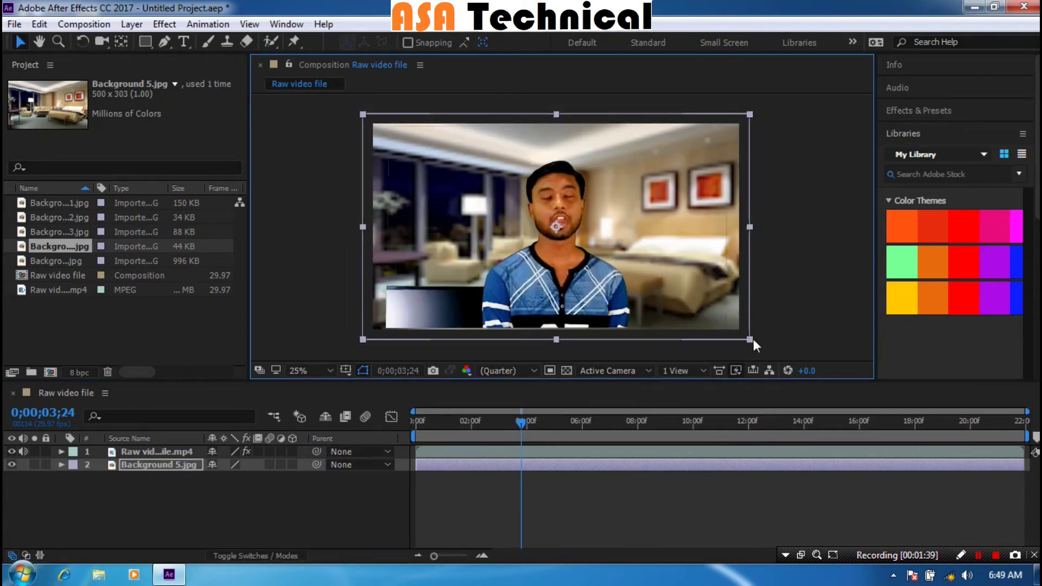
pyautogui.moveTo(554, 226)
pyautogui.mouseDown()
pyautogui.moveTo(572, 226)
pyautogui.moveTo(552, 225)
pyautogui.mouseUp()
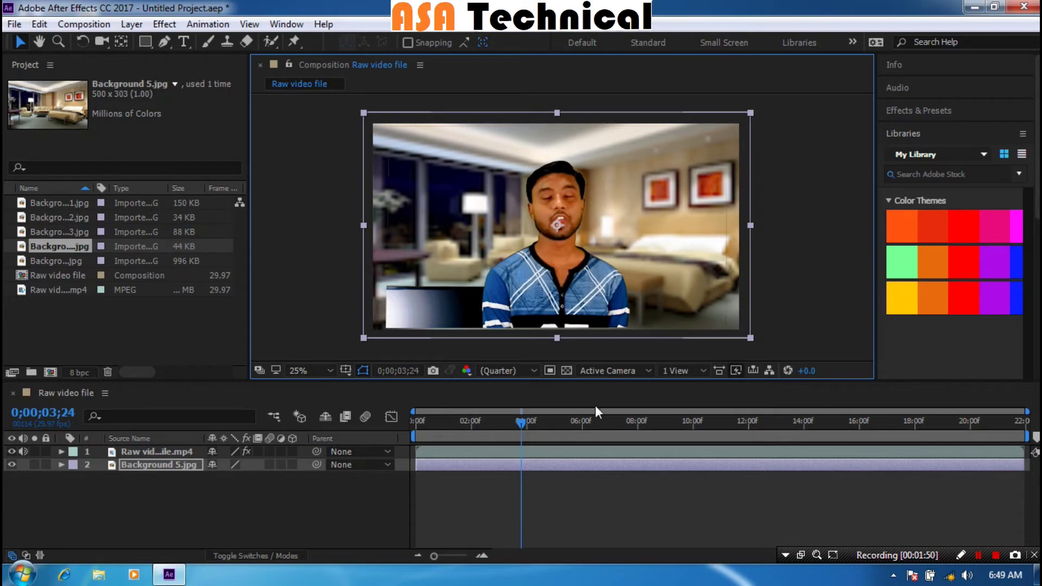
pyautogui.moveTo(599, 421); pyautogui.dragTo(993, 426)
# Replace Background 5.jpg with Background 3.jpg, check the key, then delete Background 3.jpg too.
pyautogui.click(147, 465)
pyautogui.press('Delete')
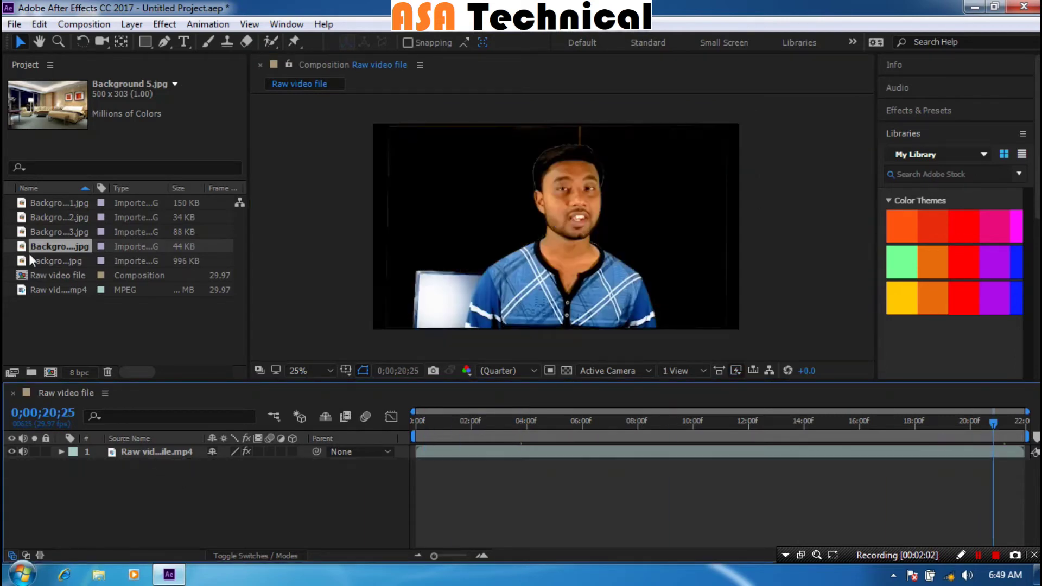
pyautogui.moveTo(54, 232); pyautogui.dragTo(128, 470)
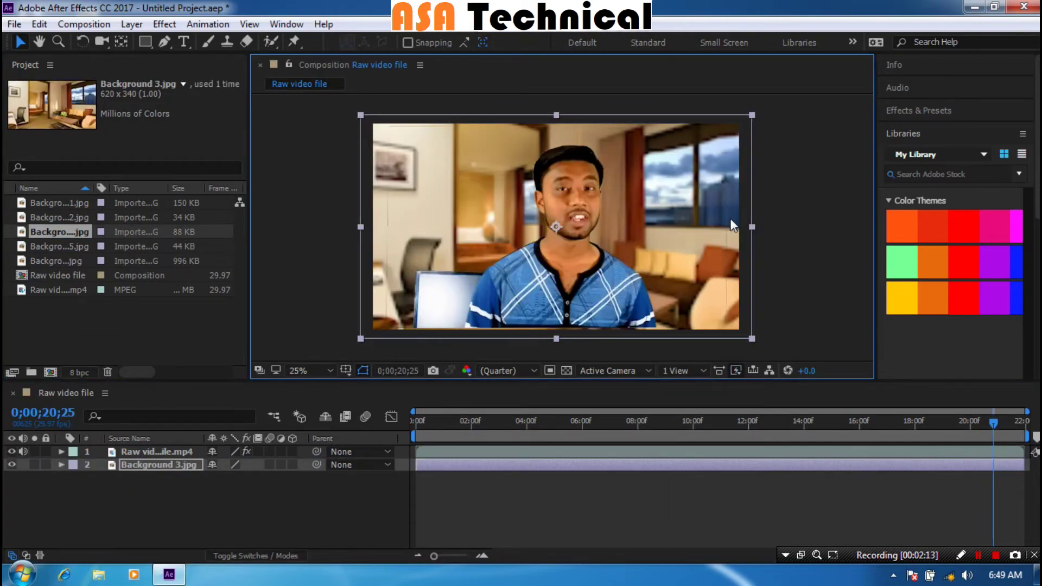
pyautogui.moveTo(992, 422); pyautogui.dragTo(476, 422)
pyautogui.press('Delete')
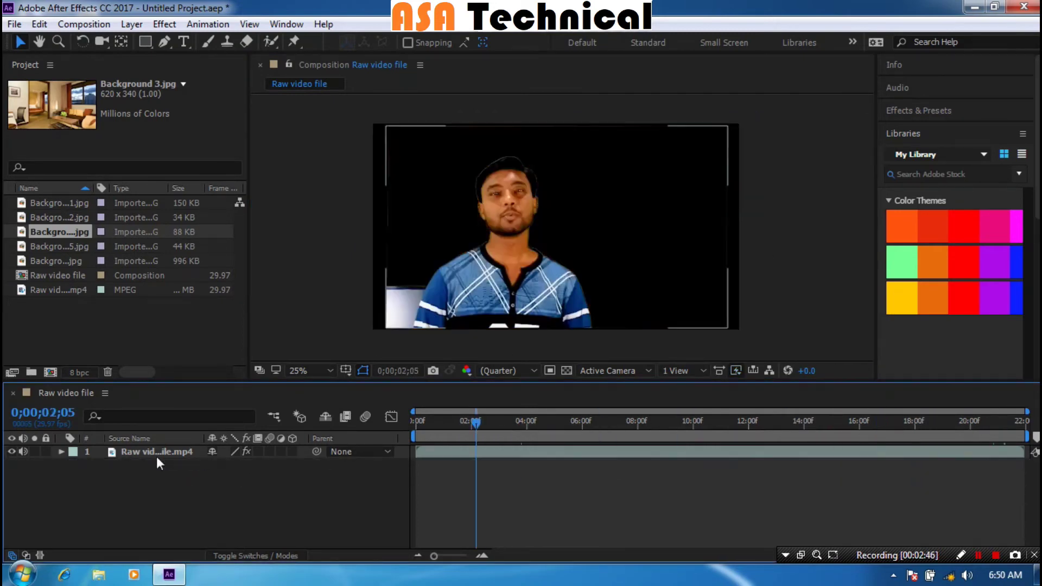
# Place Background 2.jpg beneath the man's layer and scale it up to cover the whole frame.
pyautogui.click(54, 217)
pyautogui.moveTo(54, 217); pyautogui.dragTo(113, 483)
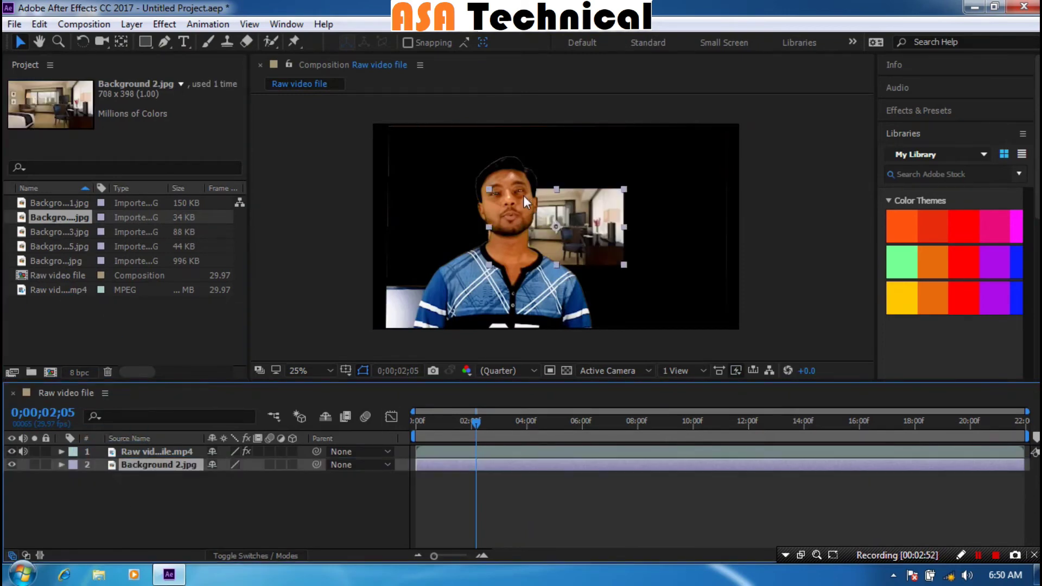
pyautogui.moveTo(490, 190); pyautogui.dragTo(364, 111)
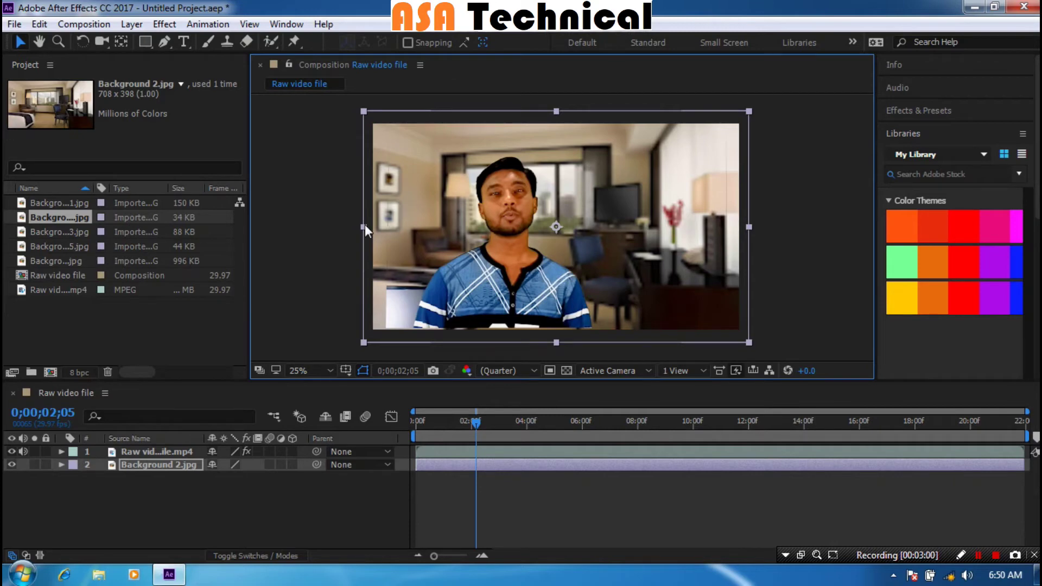
pyautogui.moveTo(365, 223)
pyautogui.mouseDown()
pyautogui.moveTo(299, 218)
pyautogui.moveTo(388, 226)
pyautogui.moveTo(355, 227)
pyautogui.mouseUp()
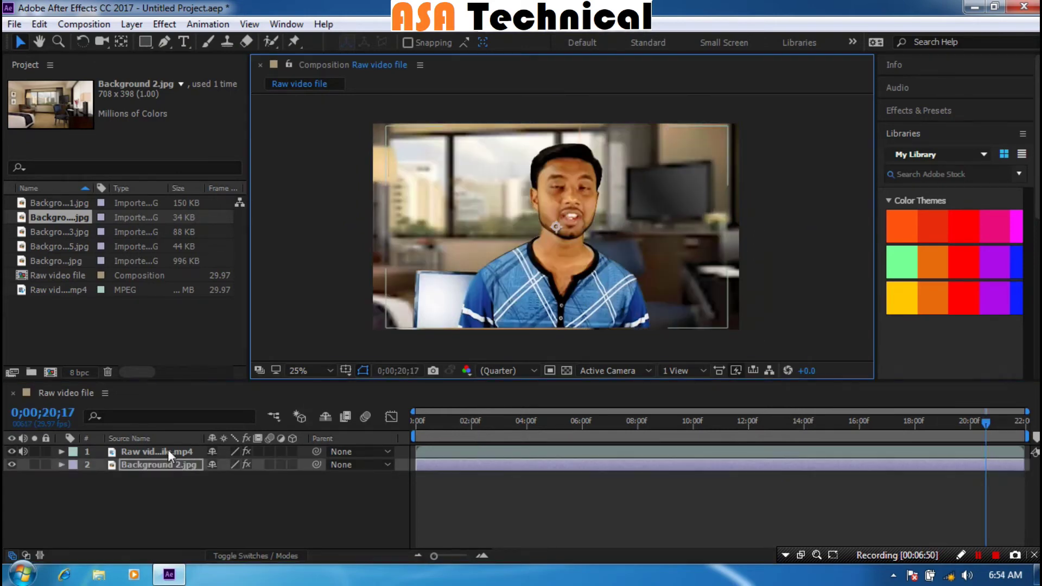
pyautogui.click(137, 450)
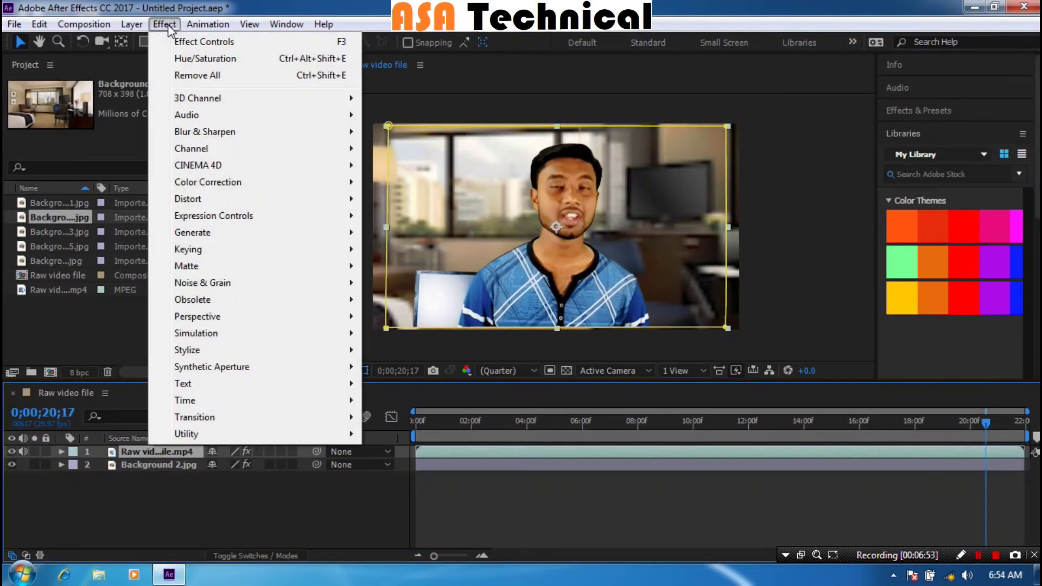
# Apply Equalize and Hue/Saturation to the man's layer, with Master Saturation at -27.
pyautogui.moveTo(314, 181)
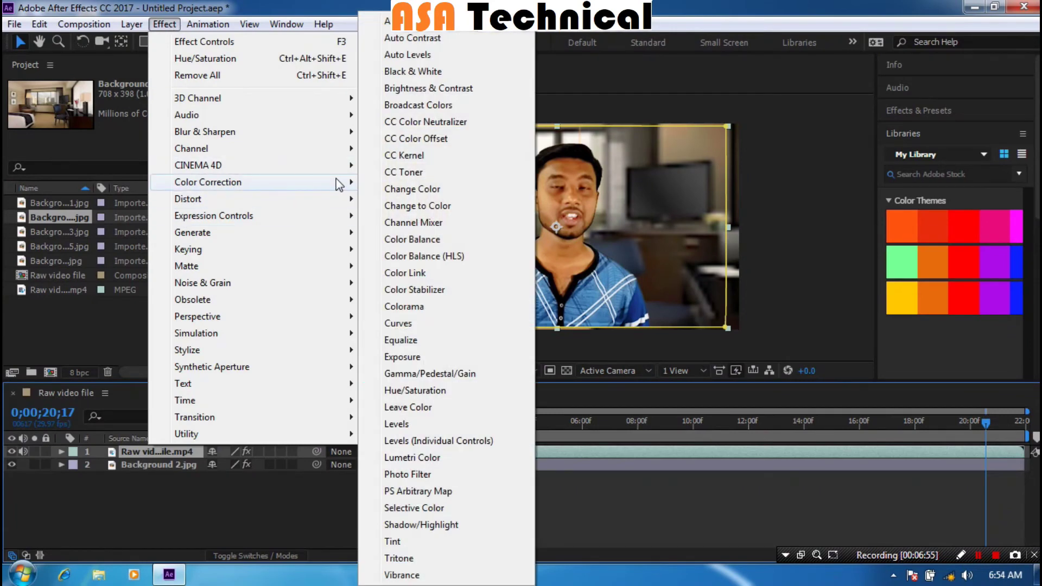
pyautogui.click(406, 342)
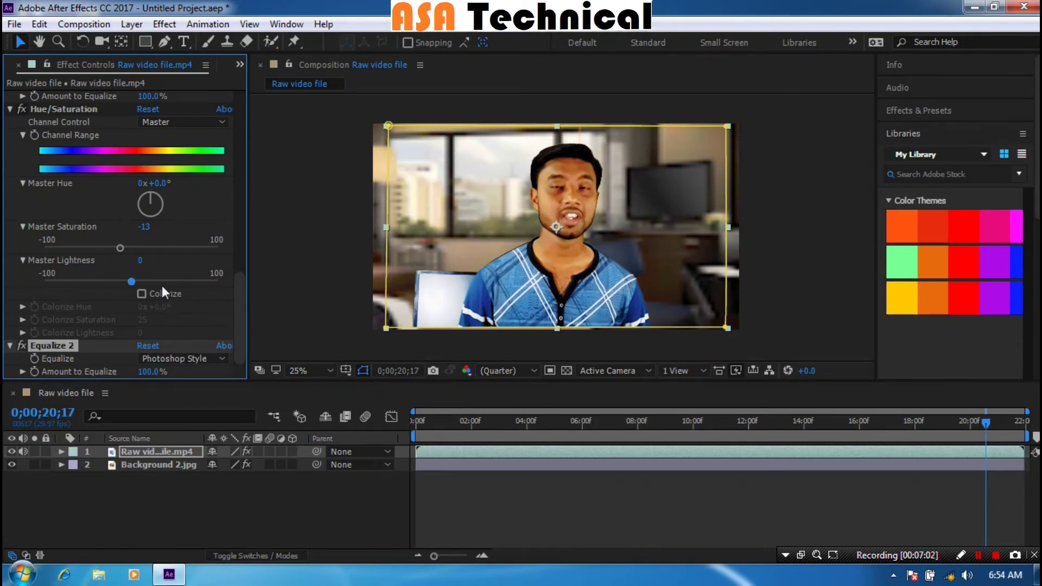
pyautogui.moveTo(119, 248); pyautogui.dragTo(116, 250)
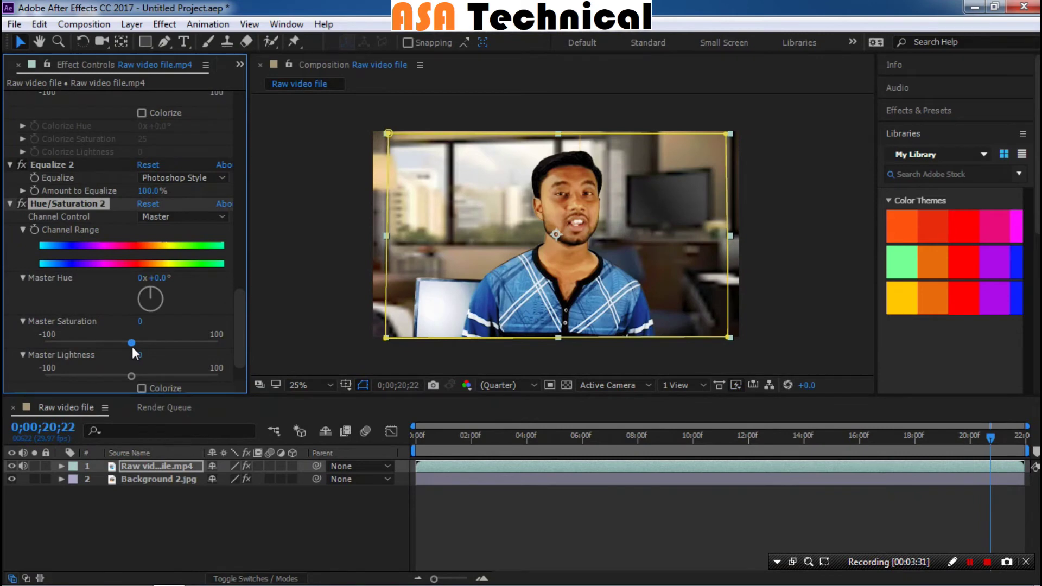
pyautogui.moveTo(131, 343); pyautogui.dragTo(131, 343)
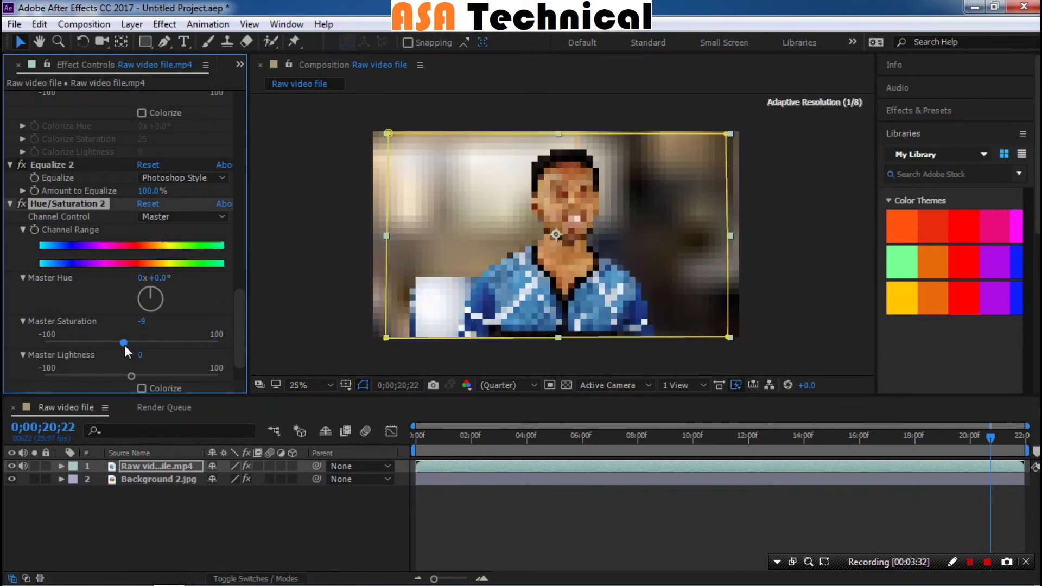
pyautogui.moveTo(118, 345); pyautogui.dragTo(111, 345)
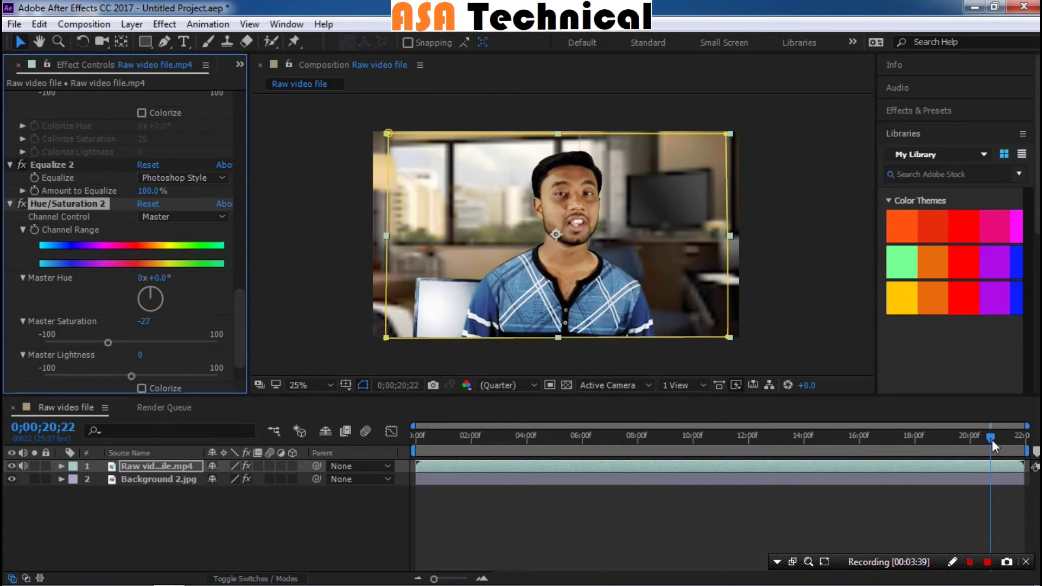
# Scrub through the clip to review the colour, then select the Background 2.jpg layer.
pyautogui.moveTo(992, 440); pyautogui.dragTo(1002, 438)
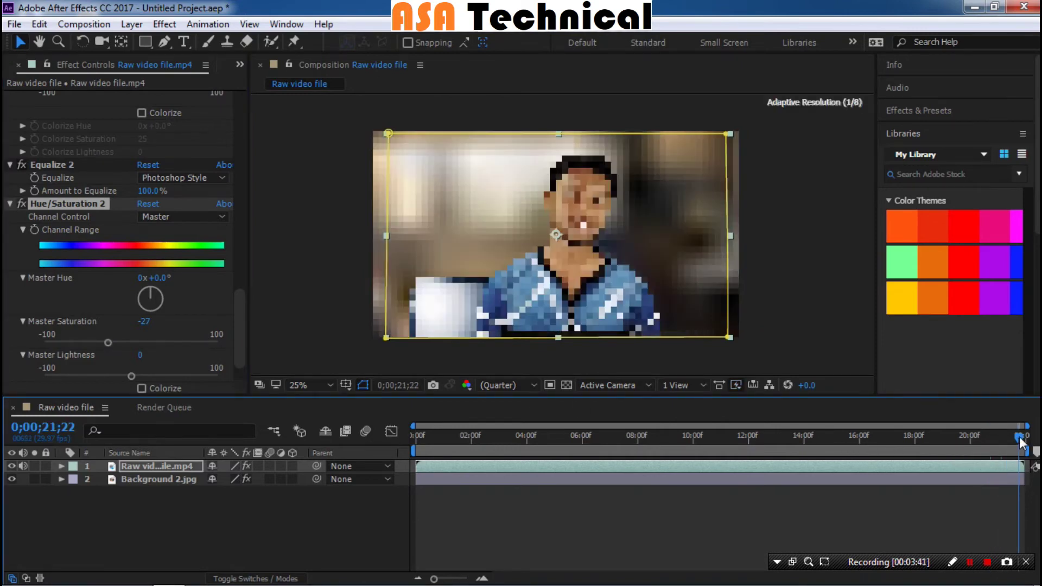
pyautogui.moveTo(1004, 438); pyautogui.dragTo(477, 430)
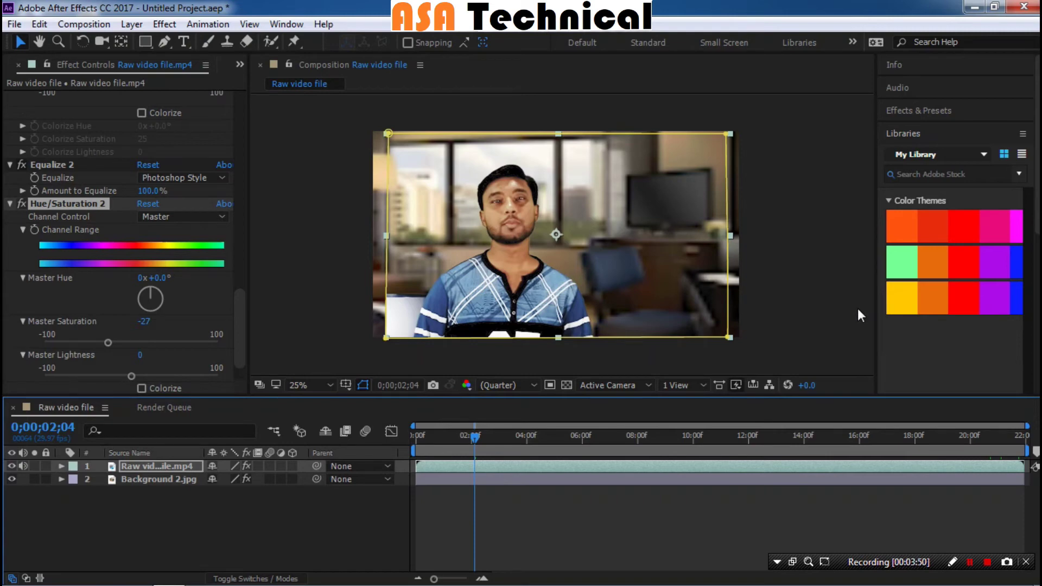
pyautogui.click(818, 310)
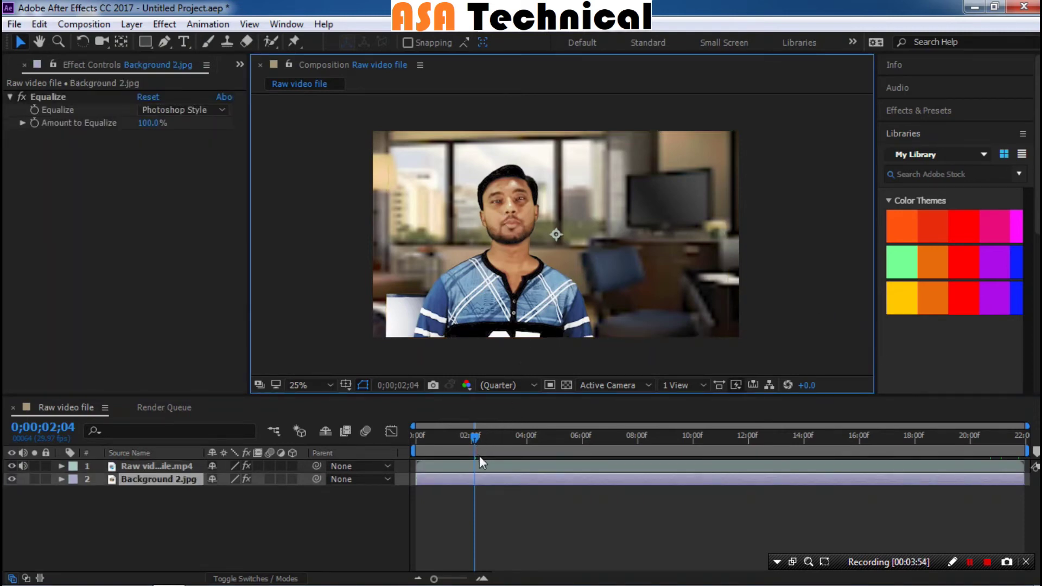
pyautogui.moveTo(472, 435); pyautogui.dragTo(441, 438)
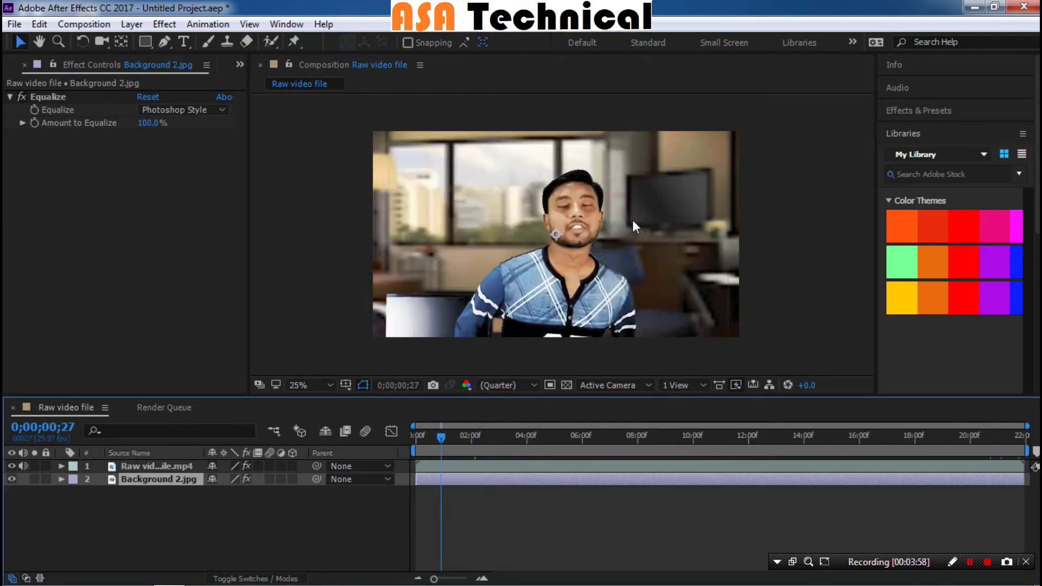
# Add the composition to the Render Queue and set the output format to QuickTime.
pyautogui.click(87, 24)
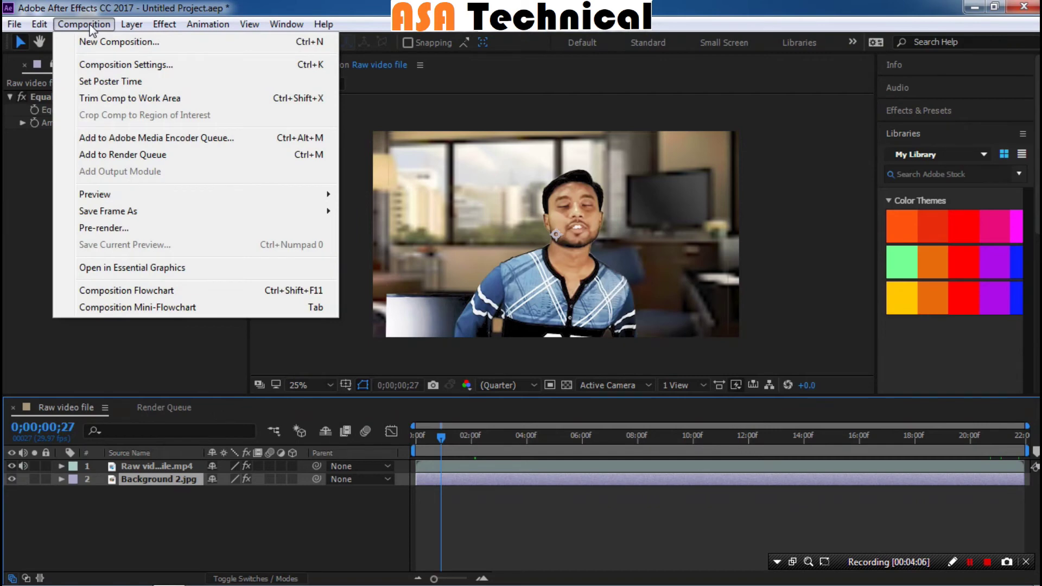
pyautogui.click(93, 156)
pyautogui.click(130, 510)
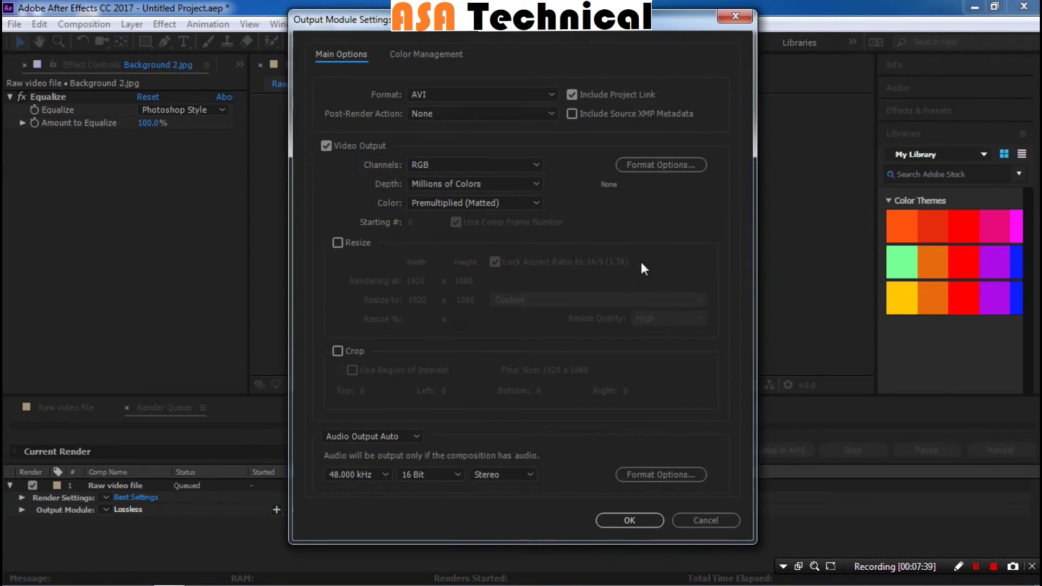
pyautogui.click(553, 93)
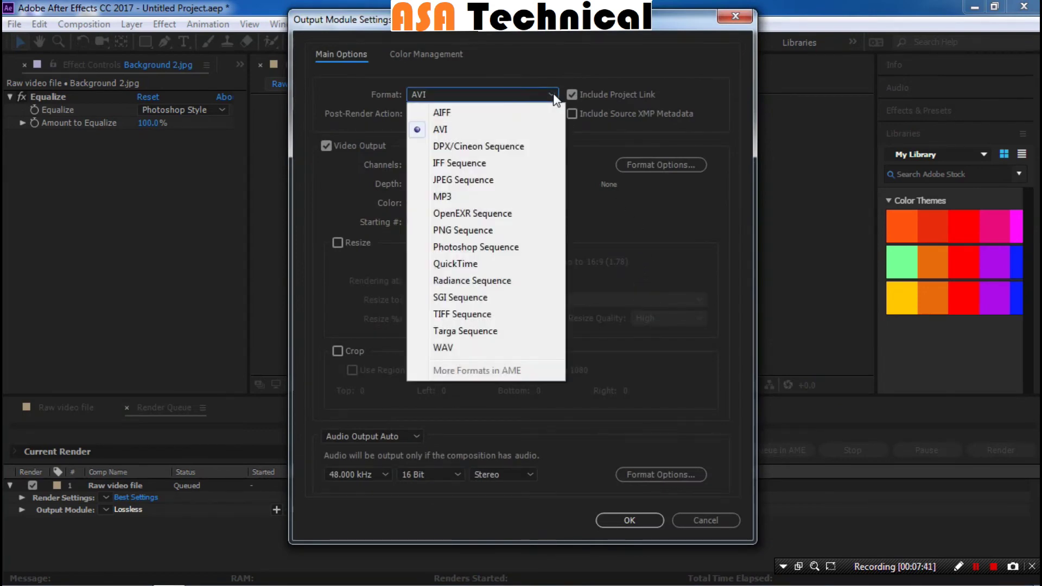
pyautogui.click(458, 264)
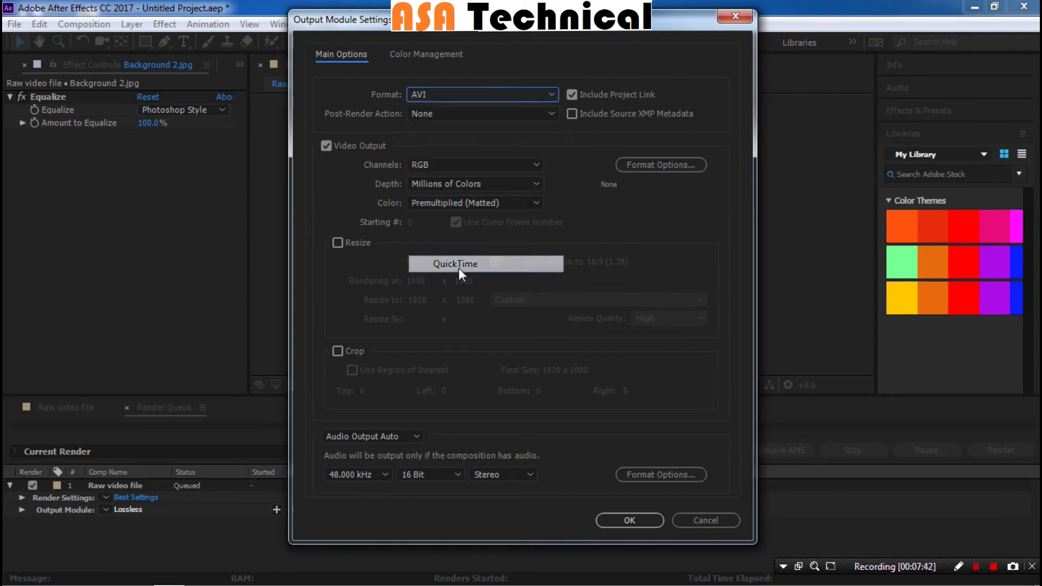
# Set the QuickTime video codec to H.264.
pyautogui.click(652, 165)
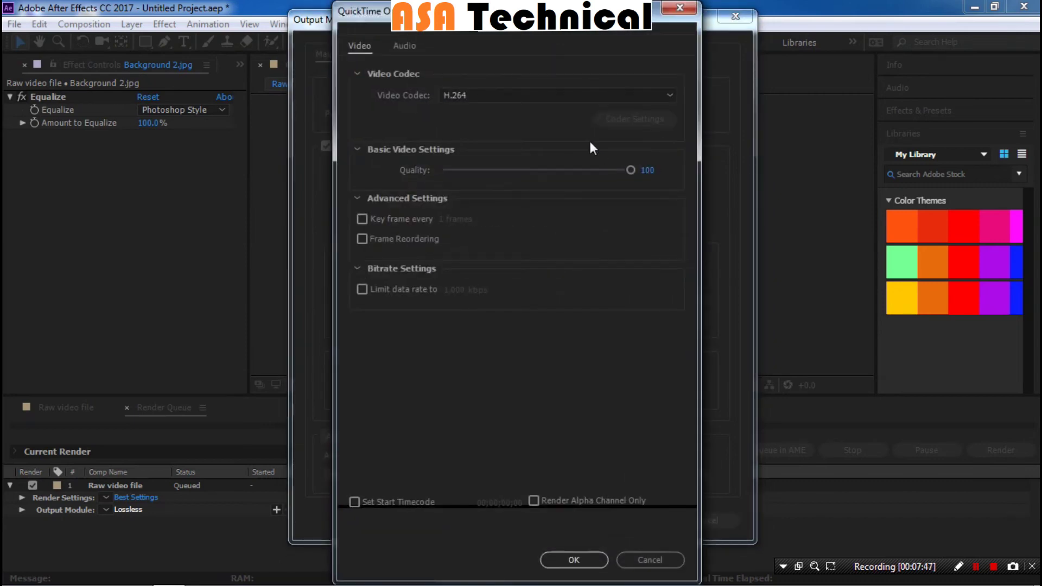
pyautogui.click(503, 95)
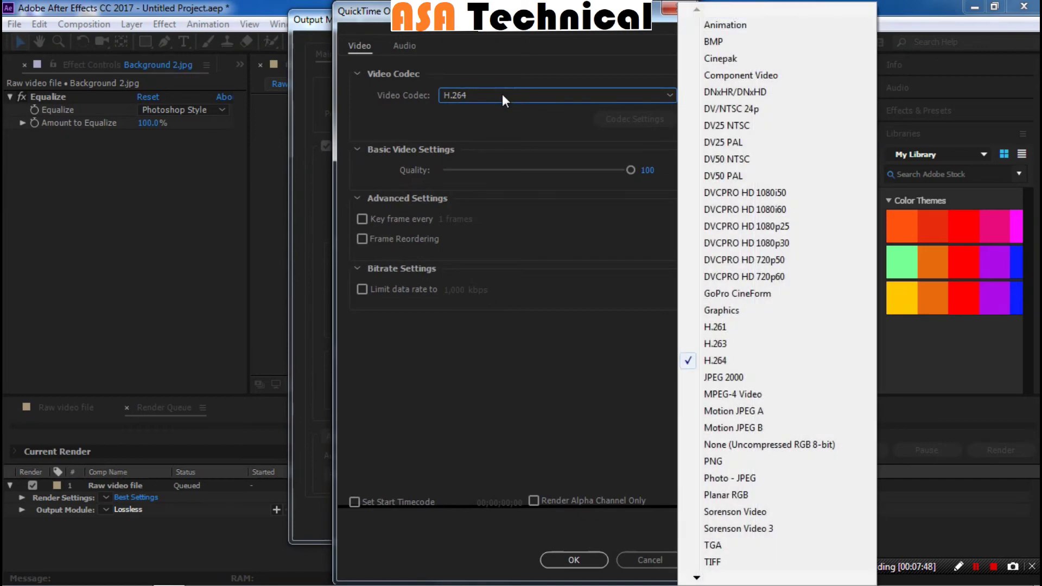
pyautogui.click(732, 360)
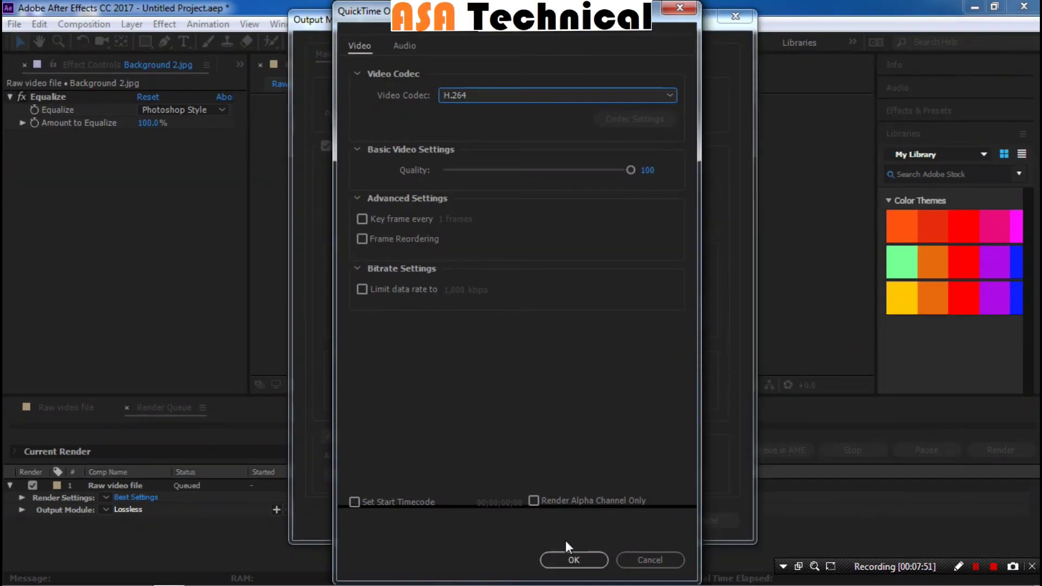
pyautogui.click(561, 561)
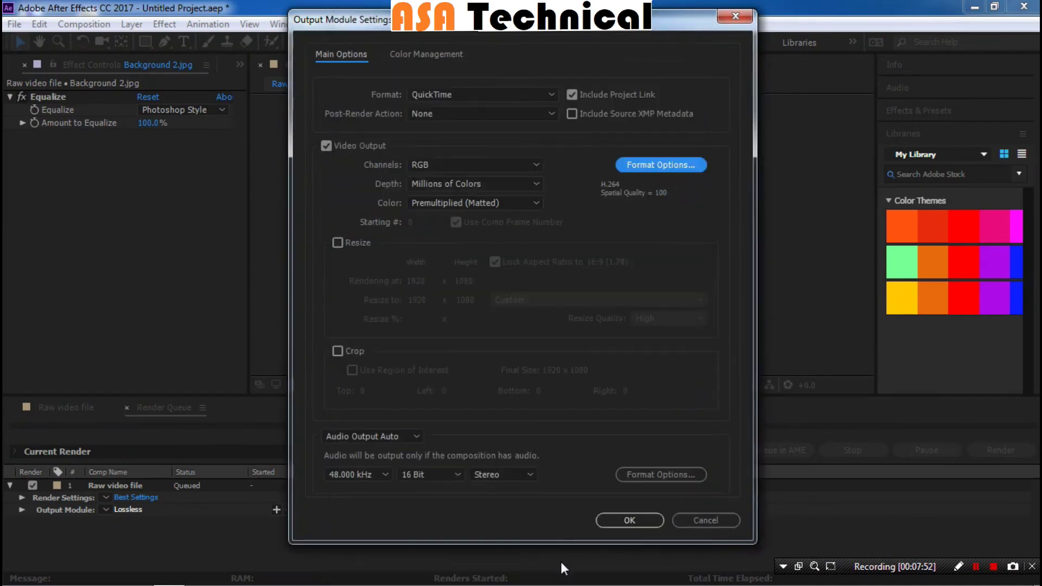
# Set the output audio to 32 Bit Stereo and confirm the output module settings.
pyautogui.click(463, 474)
pyautogui.click(432, 525)
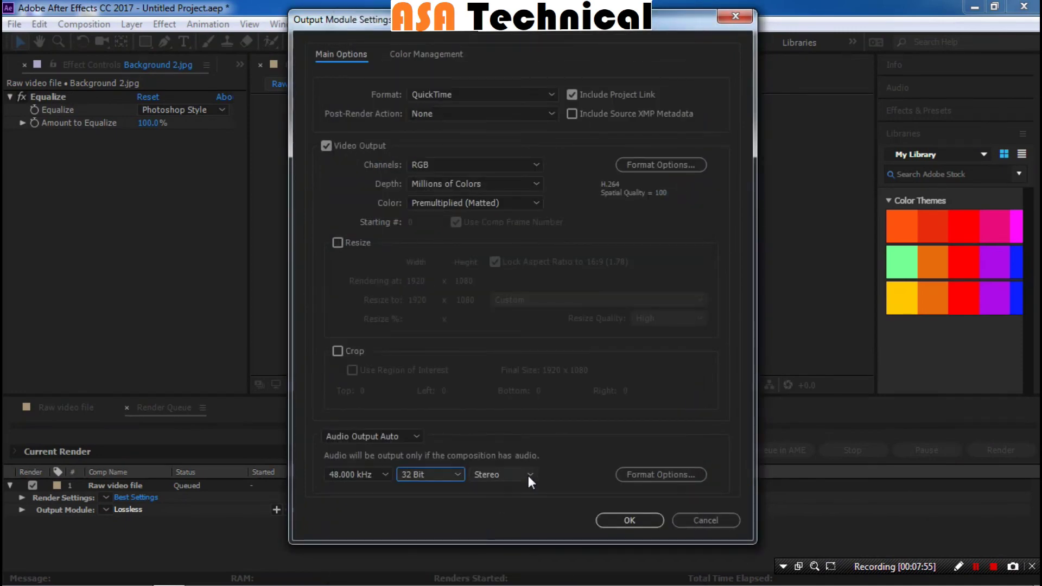
pyautogui.click(529, 476)
pyautogui.click(520, 513)
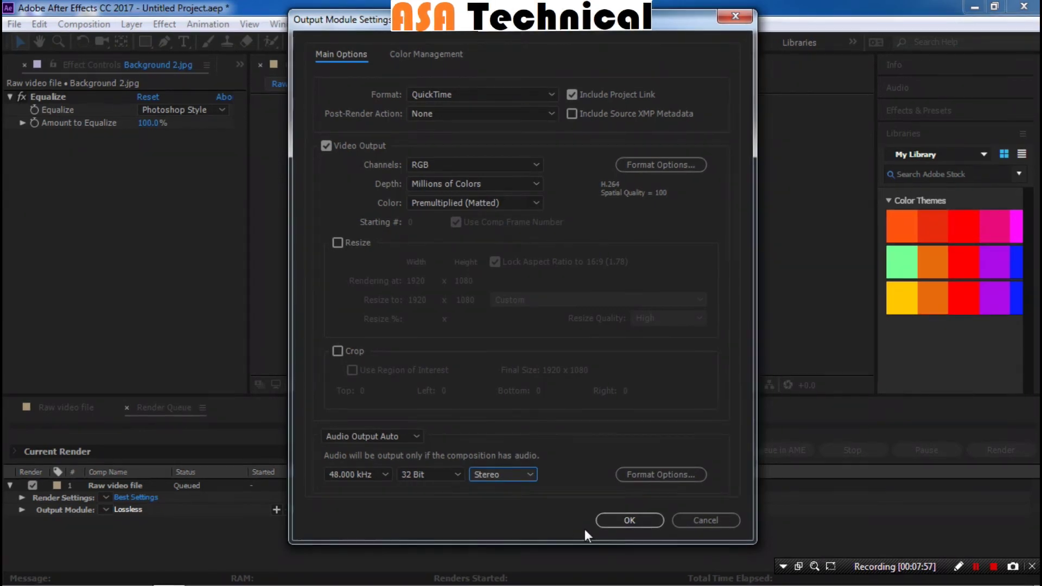
pyautogui.click(625, 519)
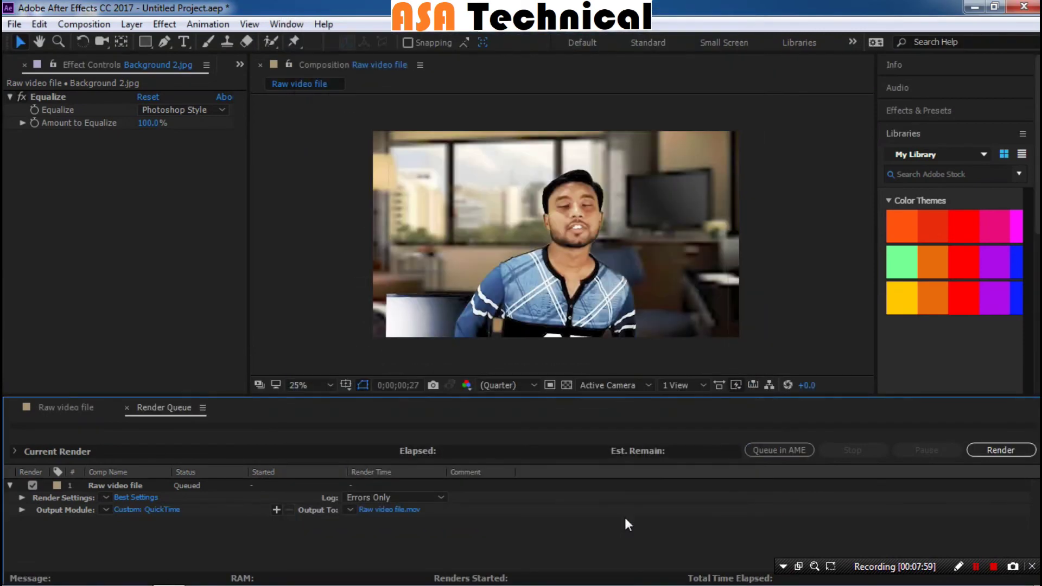
# Save the render output to the Desktop as Produce 1.mov and start rendering.
pyautogui.click(387, 510)
pyautogui.click(54, 330)
pyautogui.click(62, 105)
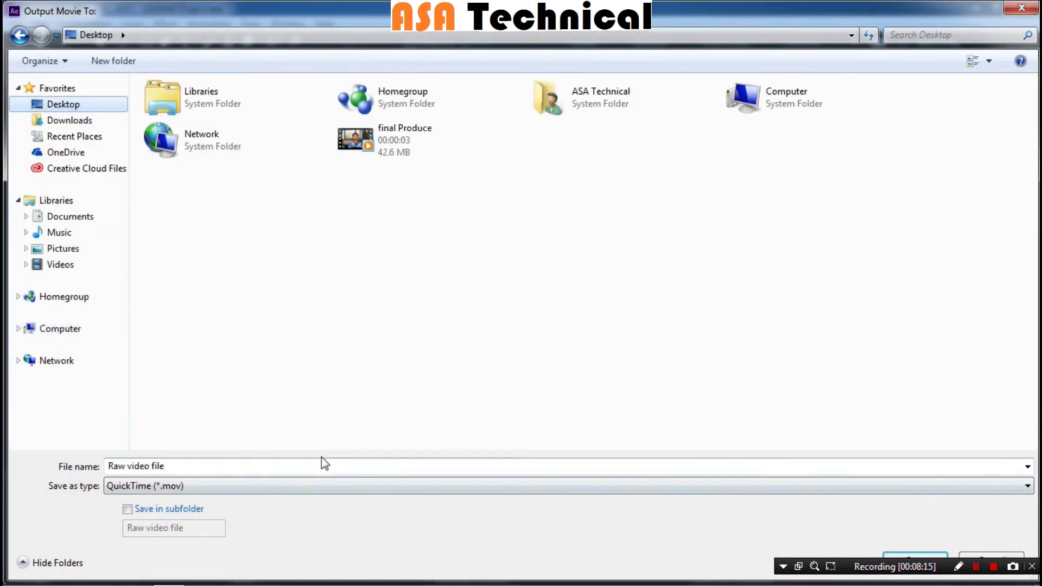
pyautogui.tripleClick(324, 462)
pyautogui.write('Produce 1')
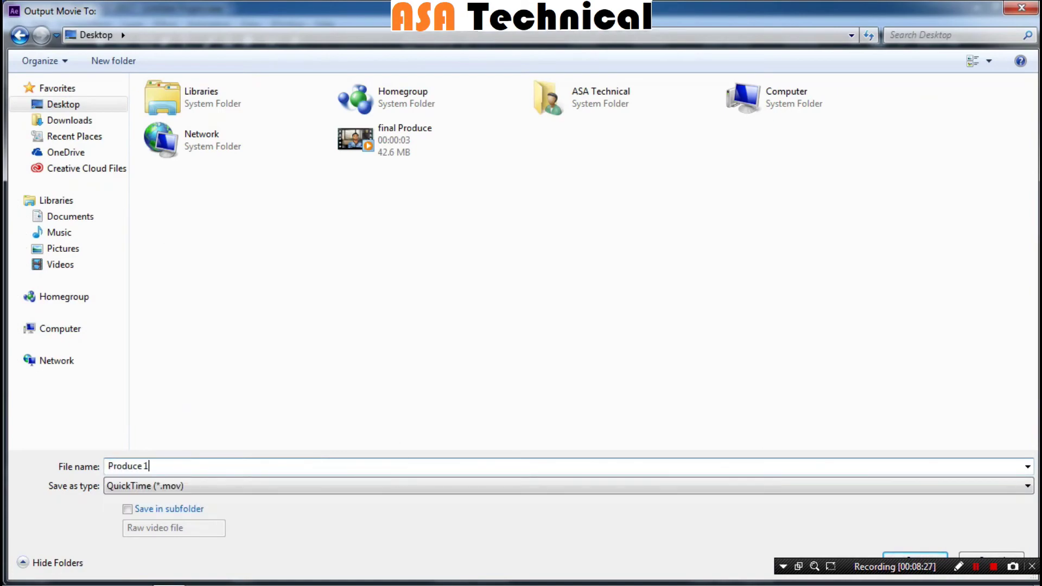
pyautogui.click(912, 560)
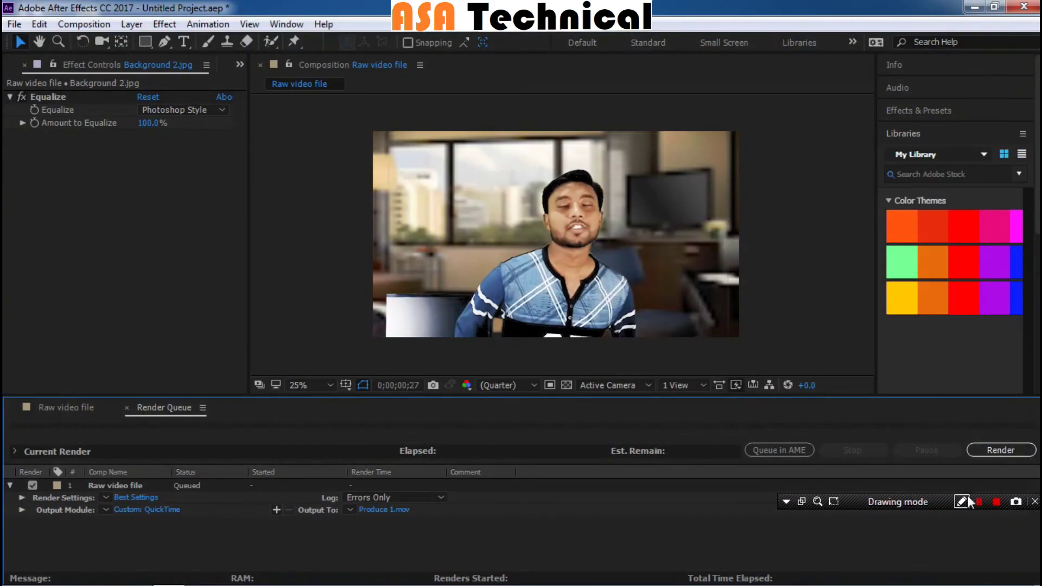
pyautogui.click(985, 450)
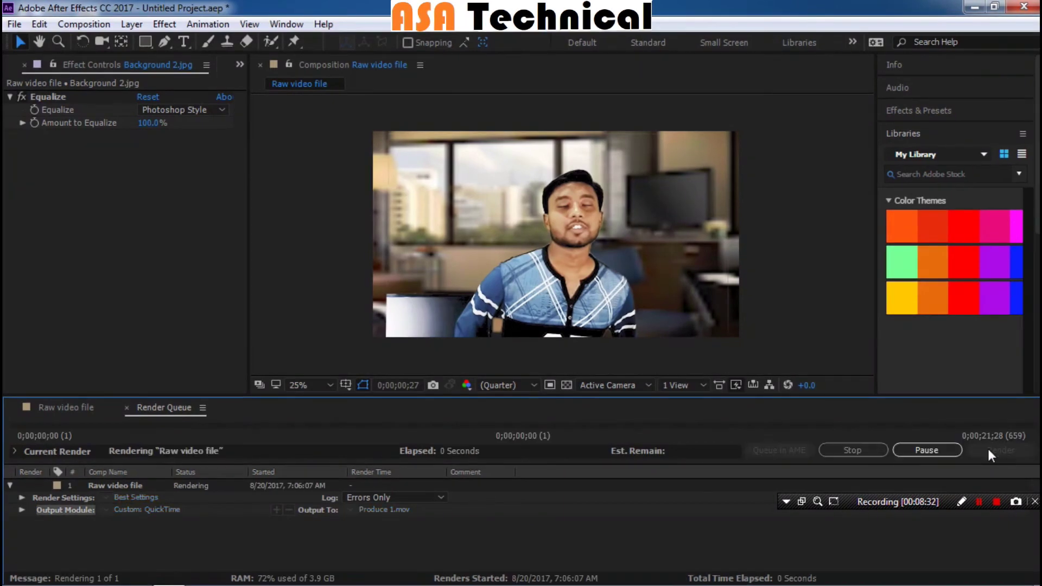
# Let the Raw video file render run until its status shows Done.
pyautogui.moveTo(881, 538); pyautogui.dragTo(893, 548)
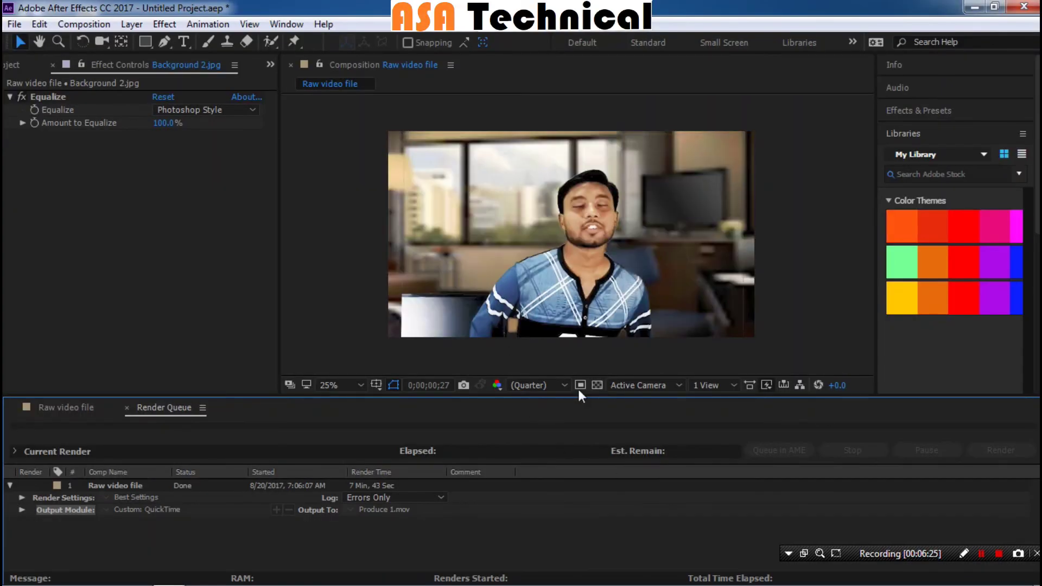
# Close After Effects, discarding the unsaved project changes.
pyautogui.click(1024, 7)
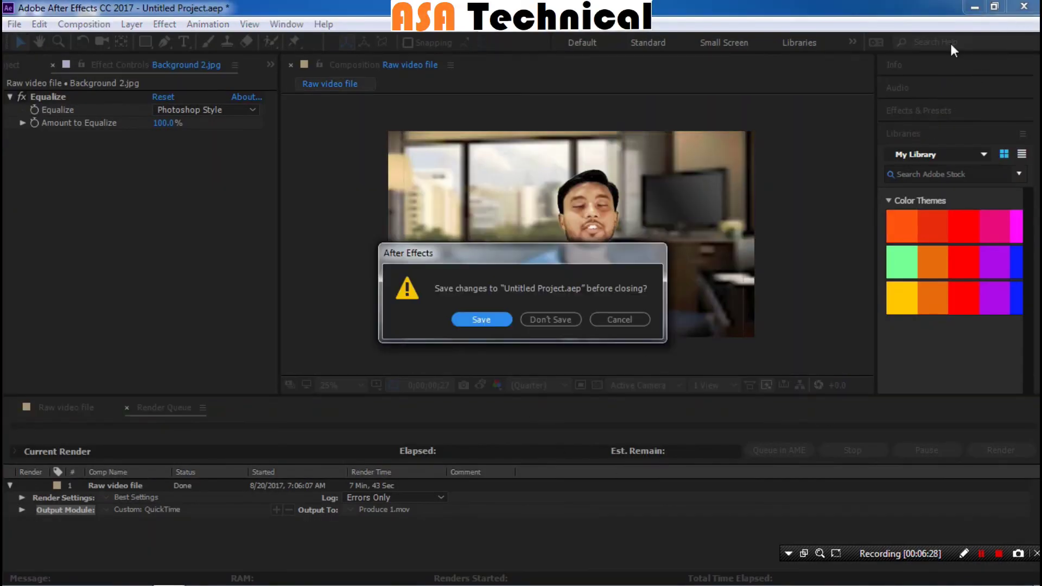
pyautogui.click(552, 320)
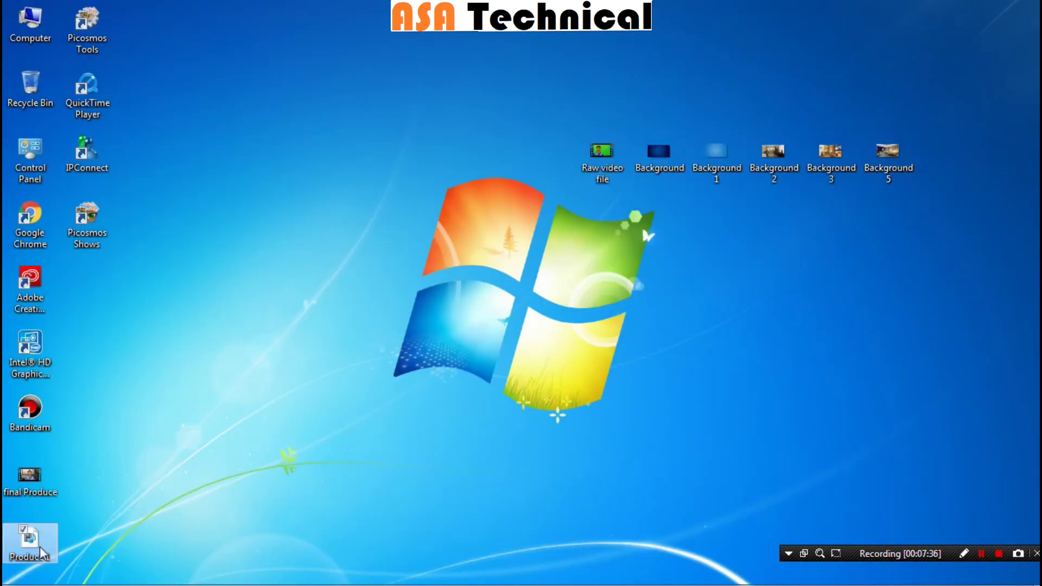
# Move Produce 1 on the desktop, open it in Windows Media Player and play it.
pyautogui.moveTo(28, 538); pyautogui.dragTo(782, 355)
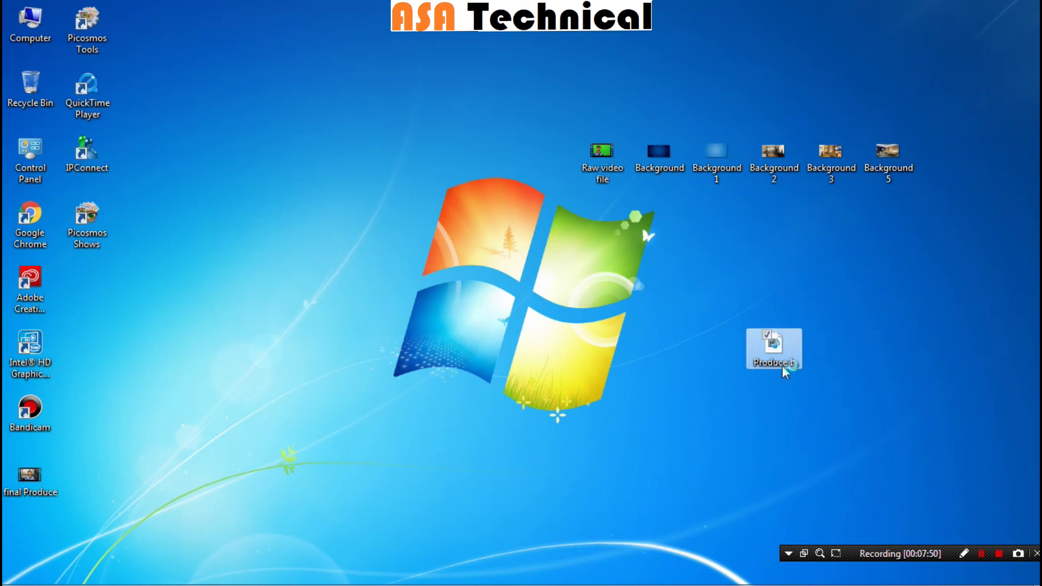
pyautogui.doubleClick(782, 367)
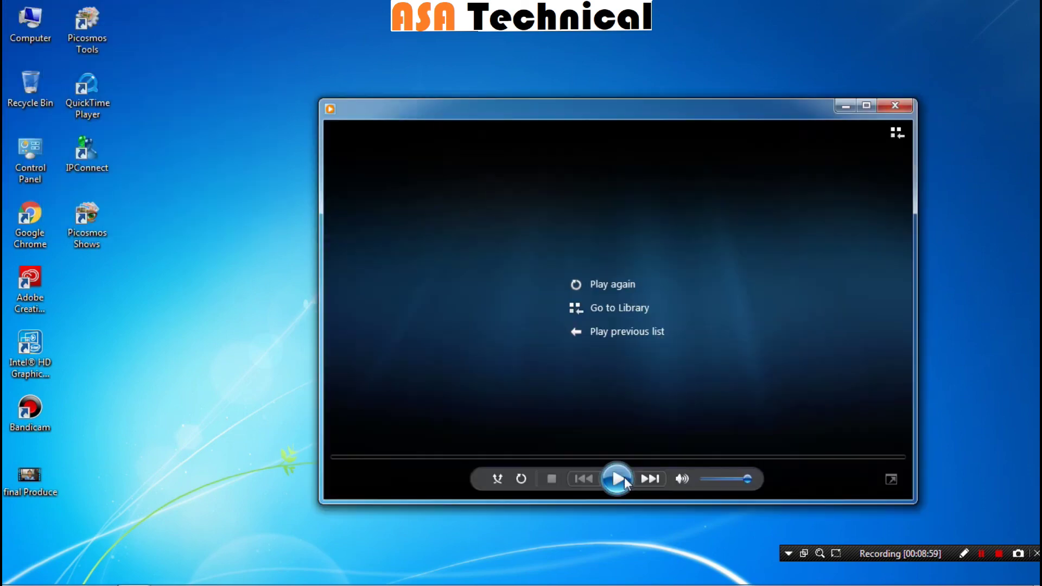
pyautogui.click(624, 477)
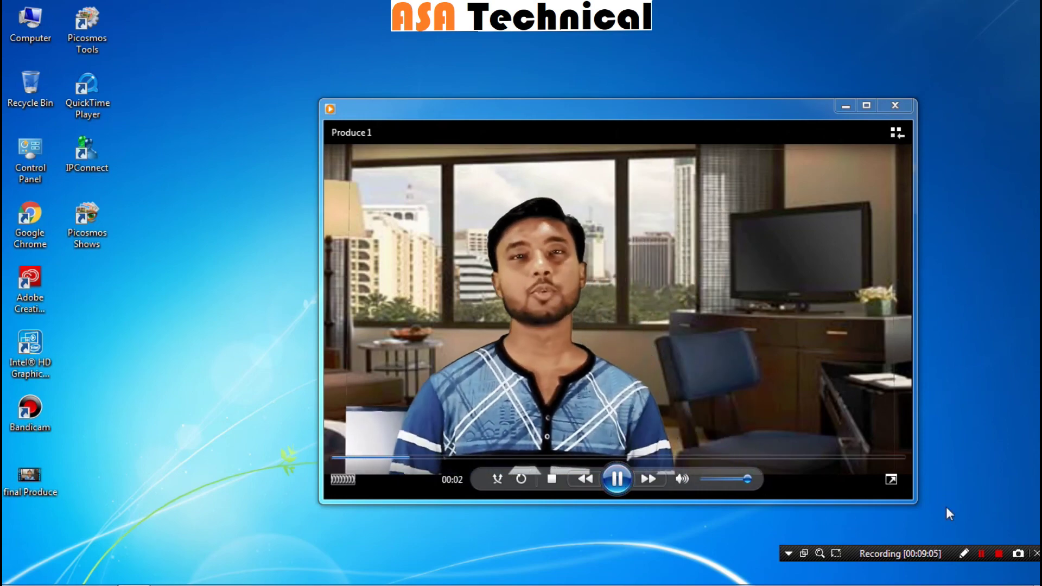
# Resize and reposition the player window during playback, then close the player.
pyautogui.moveTo(916, 503); pyautogui.dragTo(1033, 514)
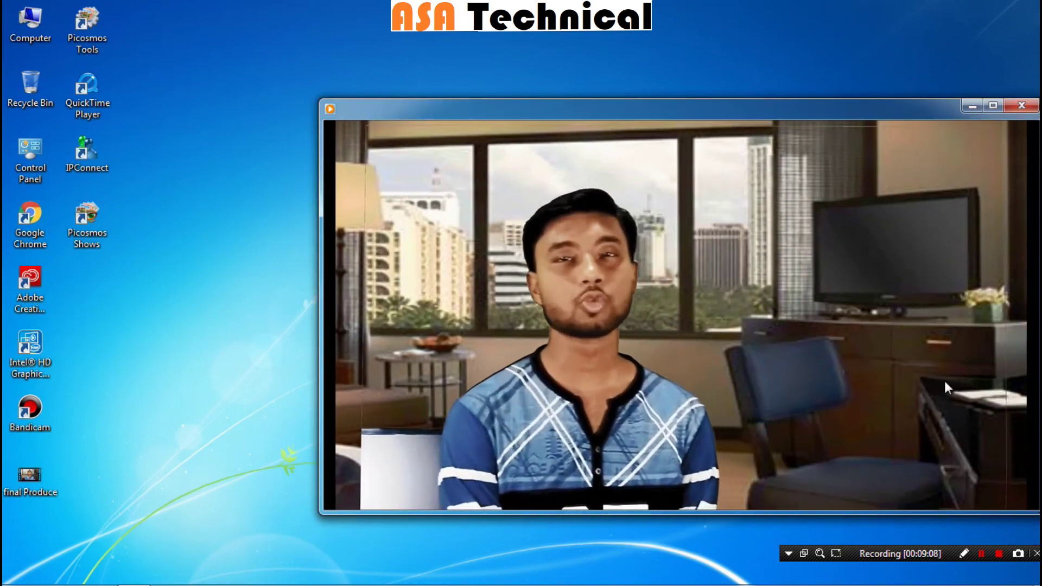
pyautogui.moveTo(809, 134)
pyautogui.moveTo(777, 104); pyautogui.dragTo(690, 54)
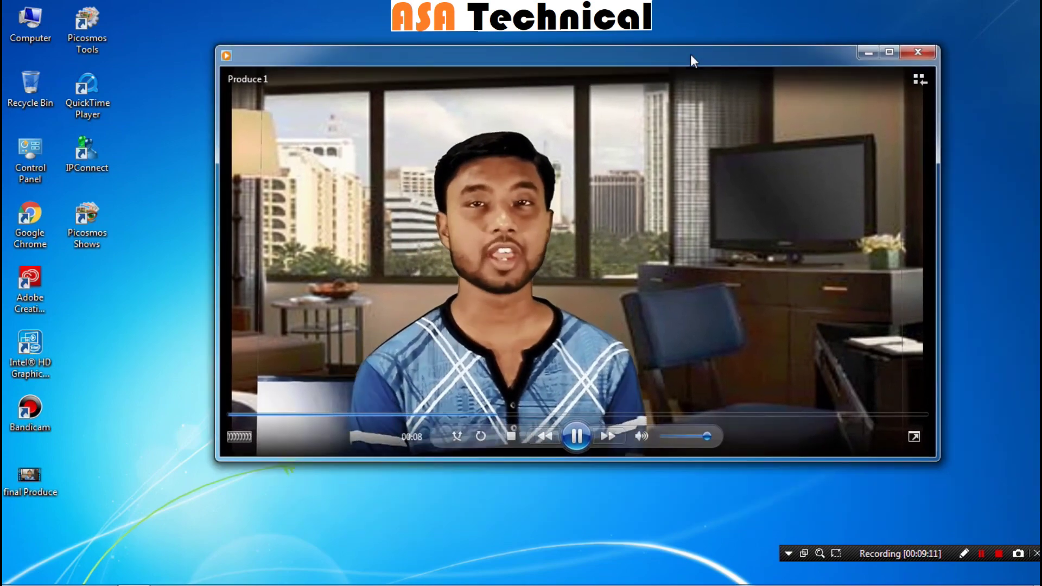
pyautogui.moveTo(931, 457); pyautogui.dragTo(910, 499)
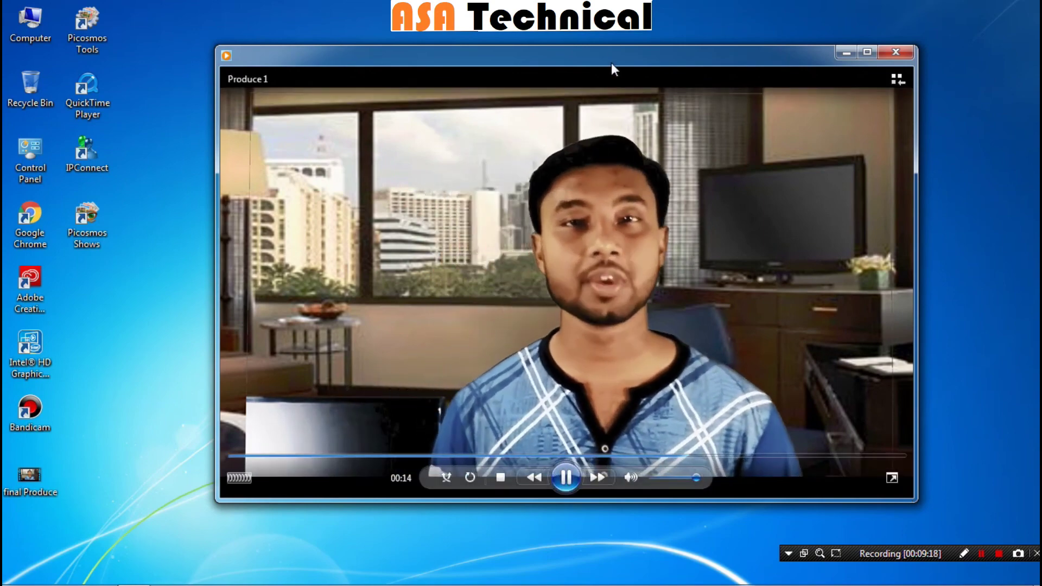
pyautogui.moveTo(611, 64); pyautogui.dragTo(547, 50)
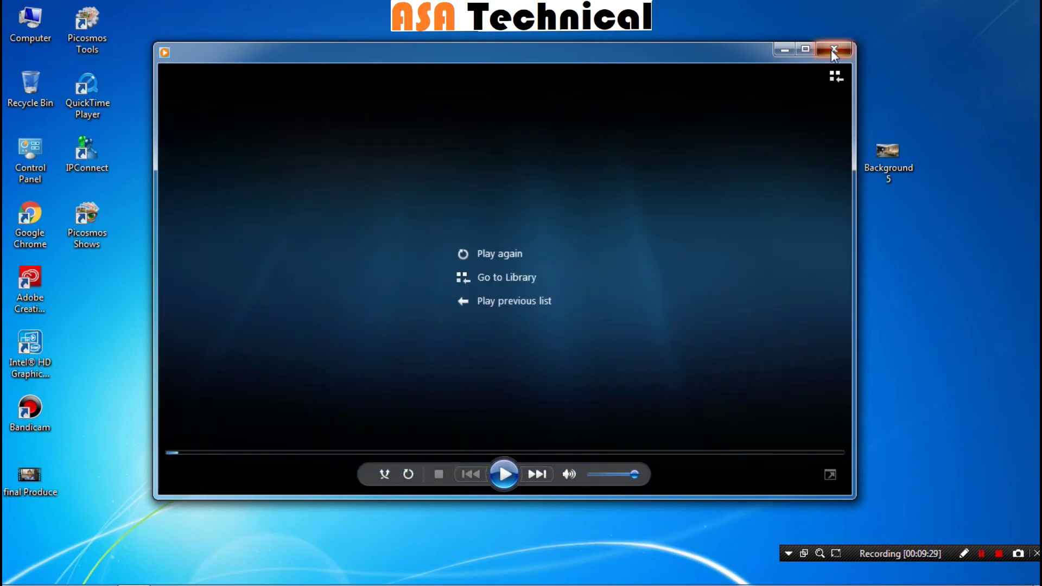
pyautogui.click(833, 50)
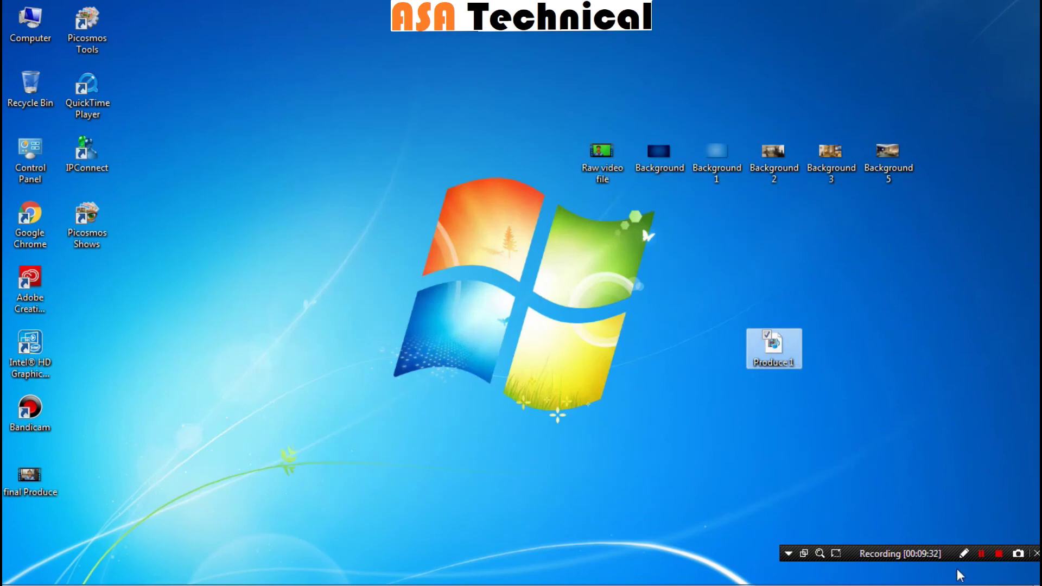